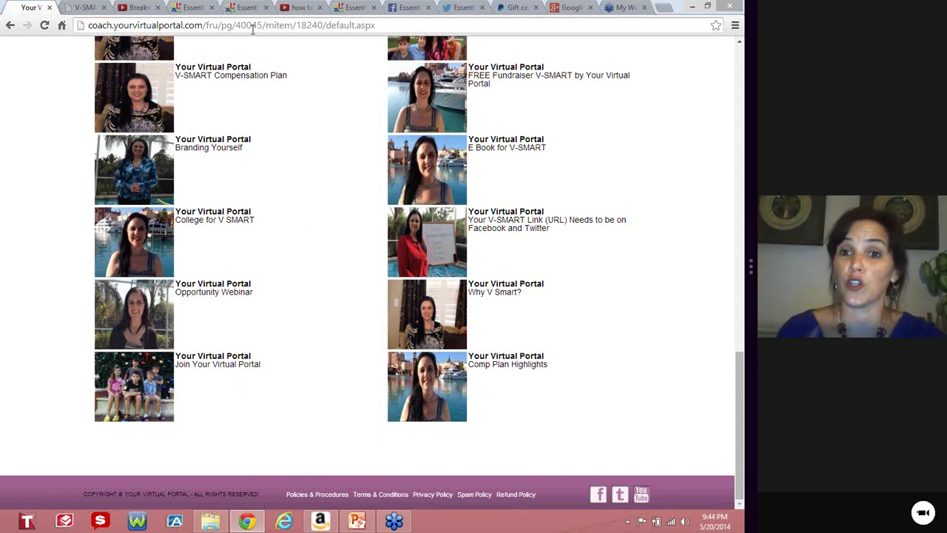
Go to yourvirtualportal.net and start a new V-SMART website order form.
left_click(323, 25)
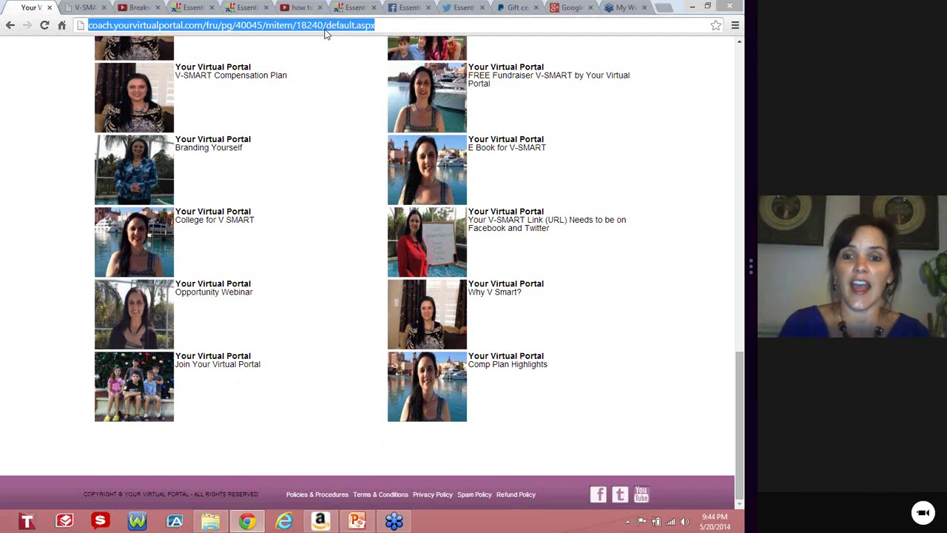
type("your")
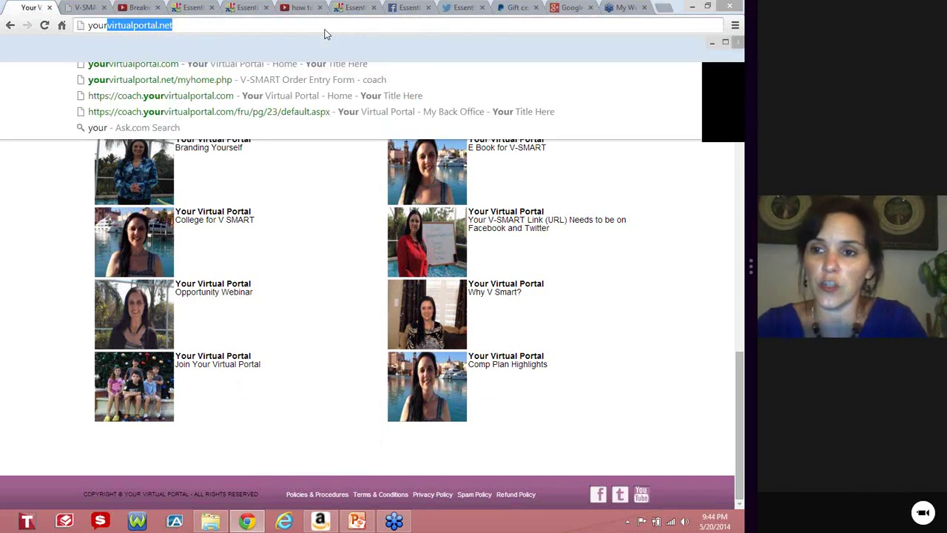
key("Return")
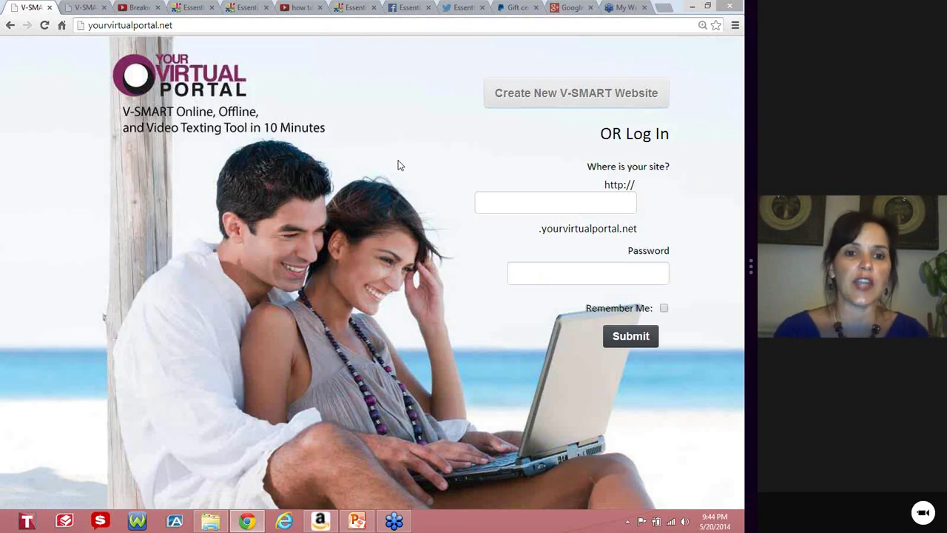
left_click(567, 95)
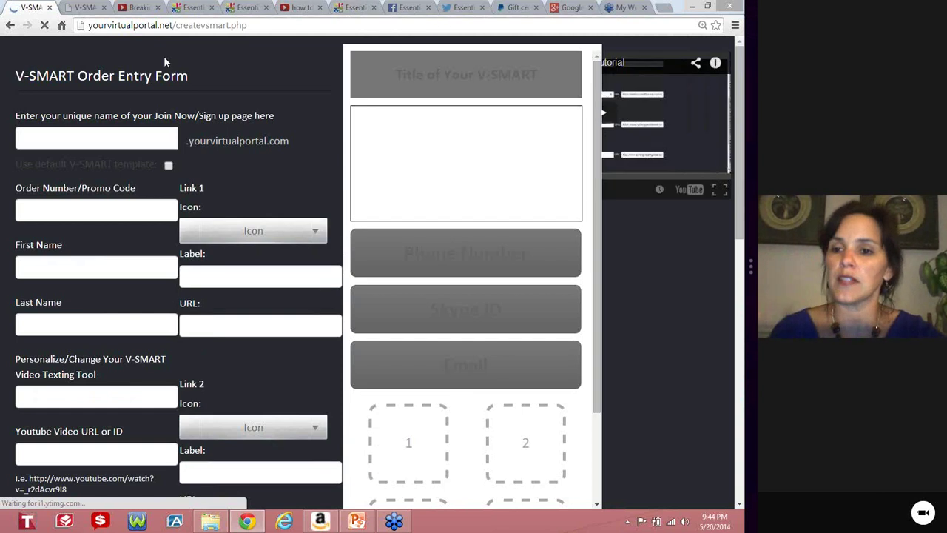
Name the Join Now page 'sample' and apply the default V-SMART template.
left_click(95, 143)
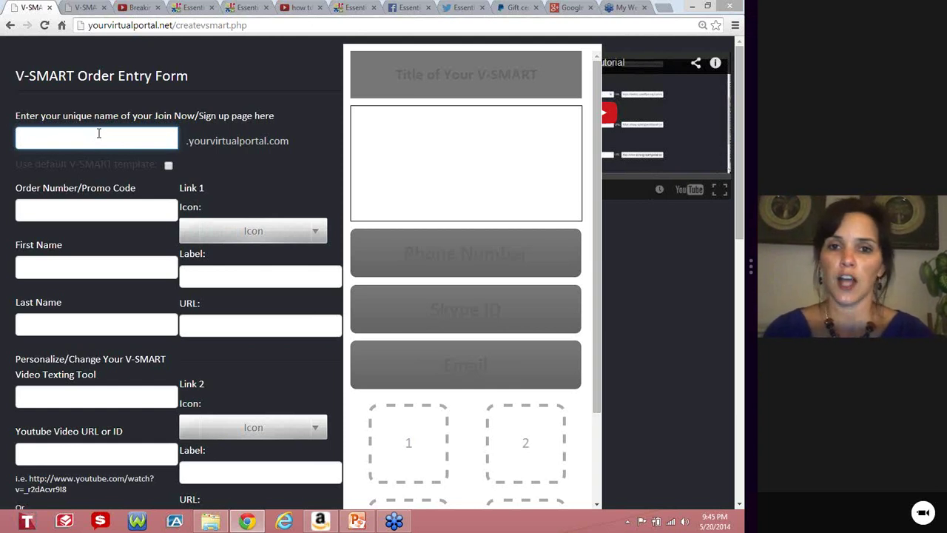
type("s")
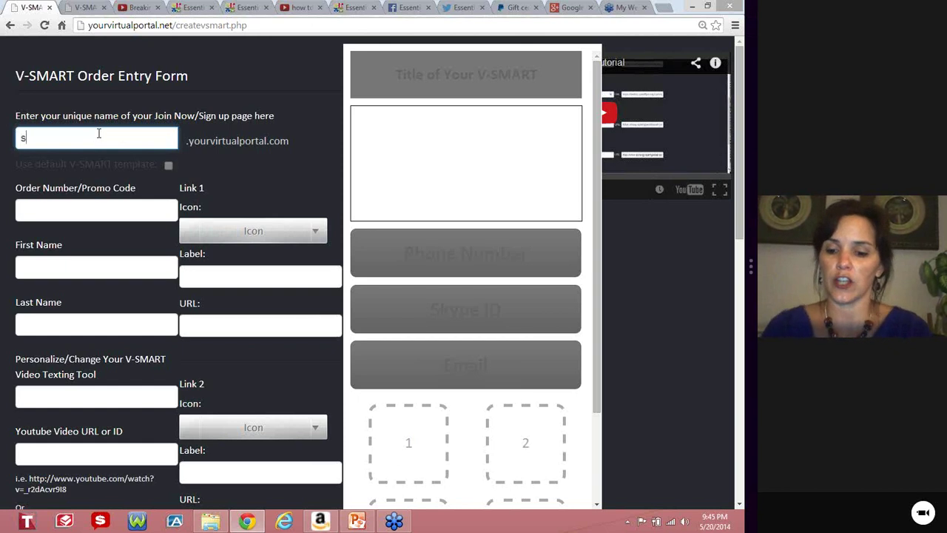
type("ample")
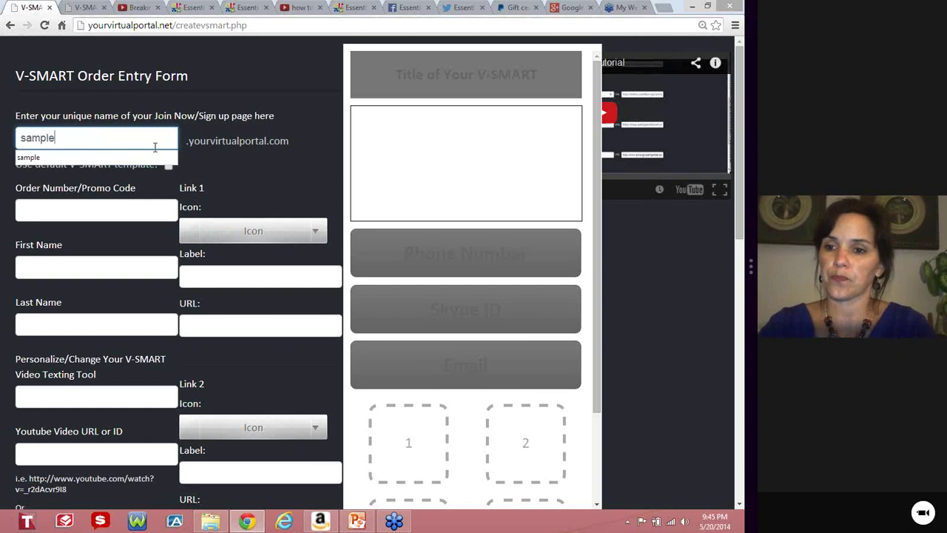
left_click(254, 175)
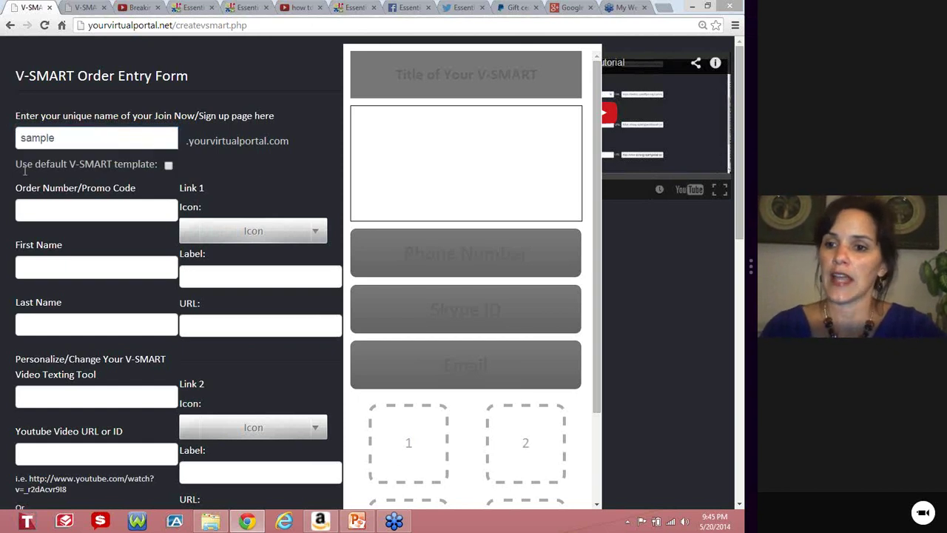
left_click(168, 167)
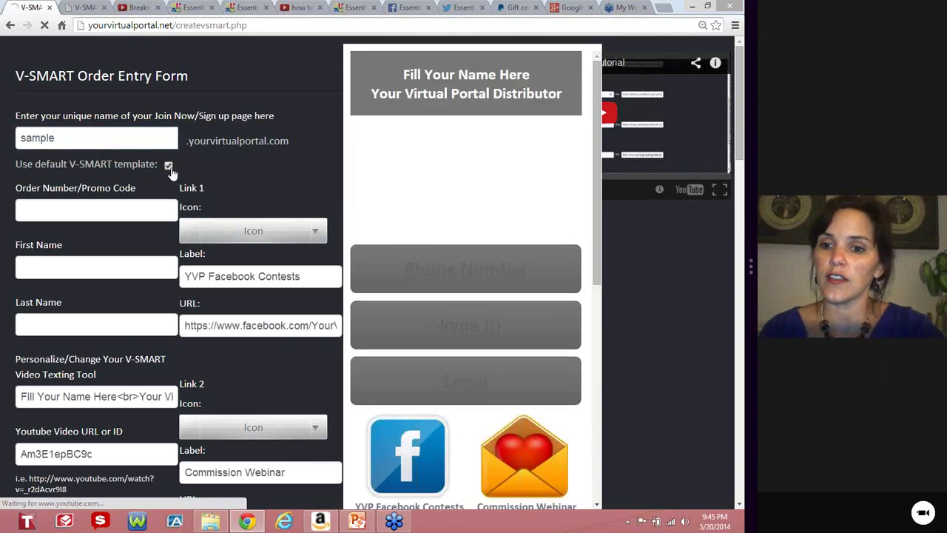
scroll(547, 259, "down", 10)
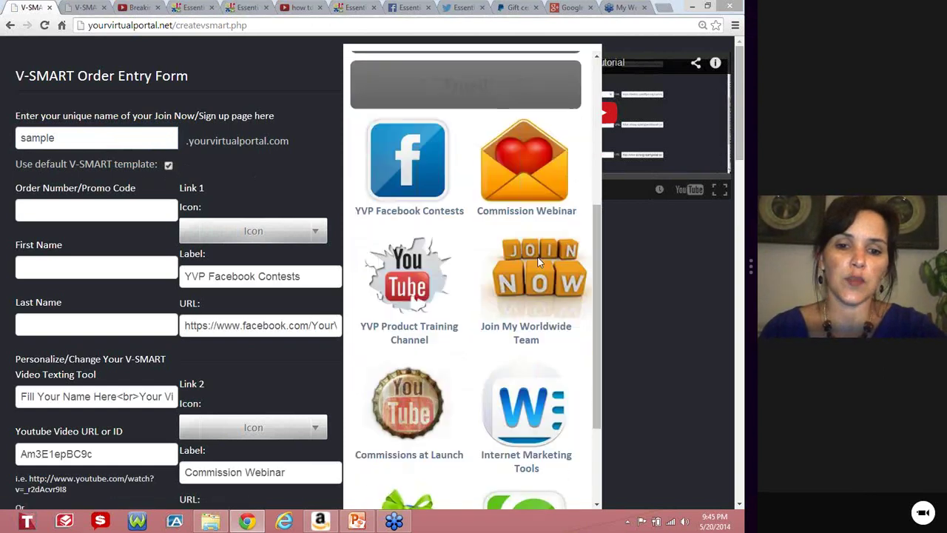
scroll(459, 274, "up", 10)
scroll(133, 254, "up", 8)
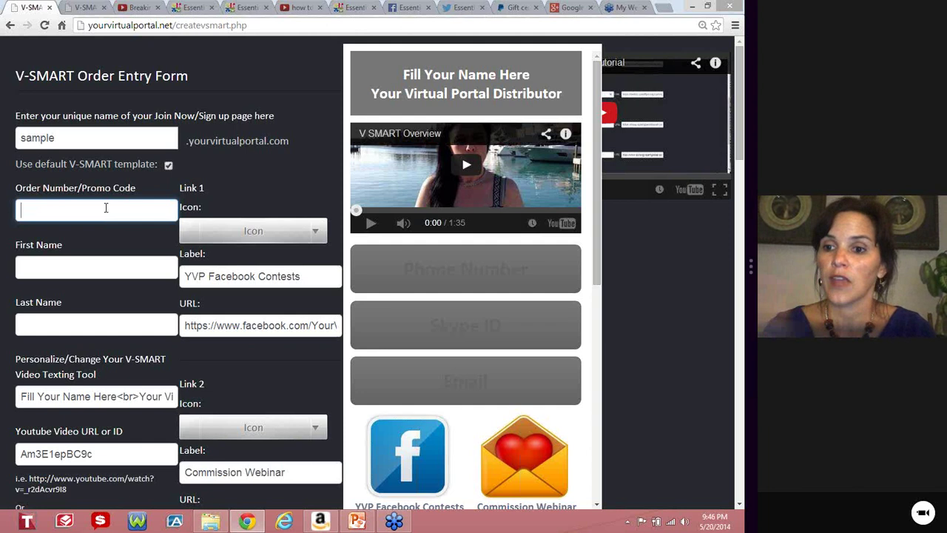
Enter the order number and the distributor's first and last name.
type("12345")
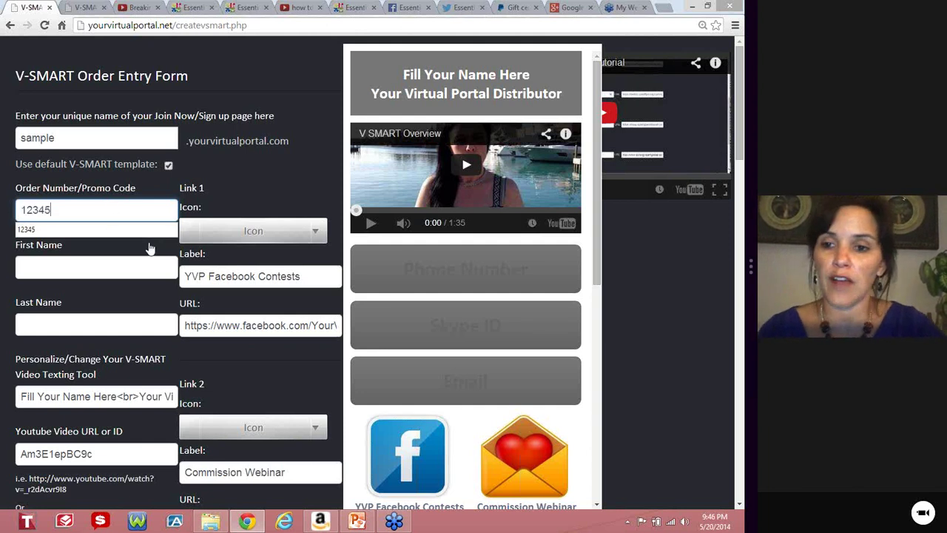
key("Tab")
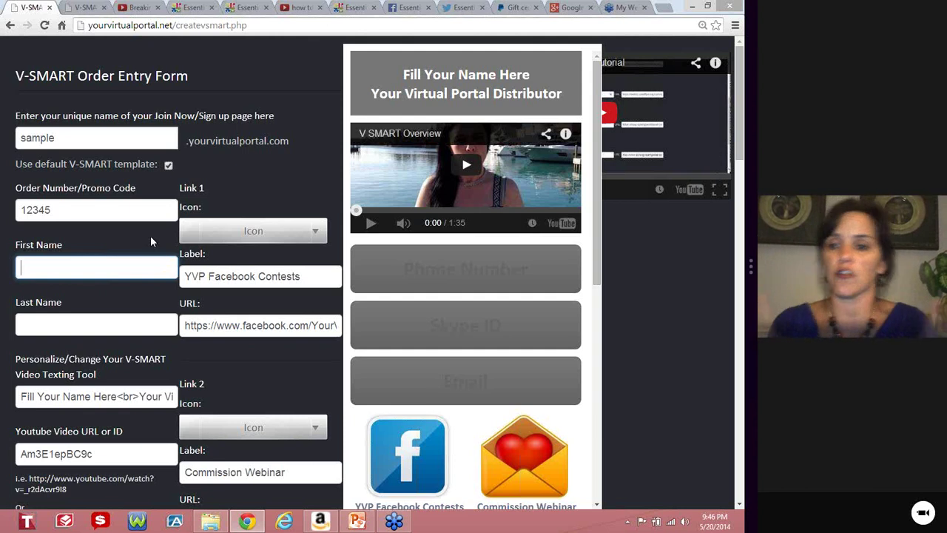
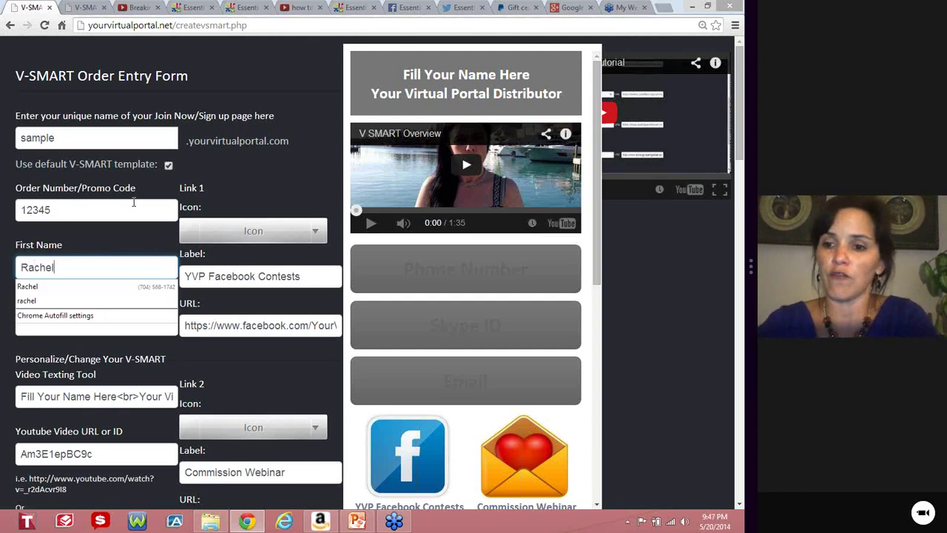
key("Tab")
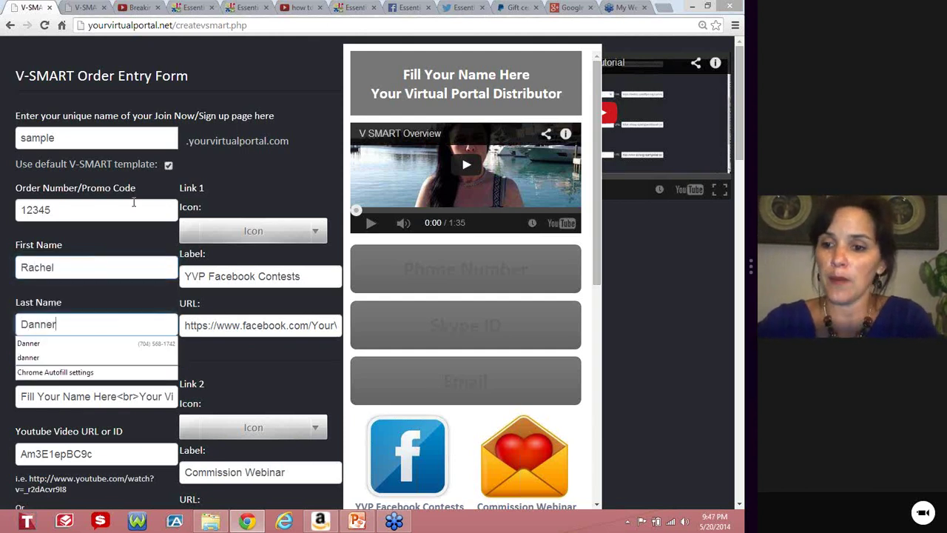
key("Tab")
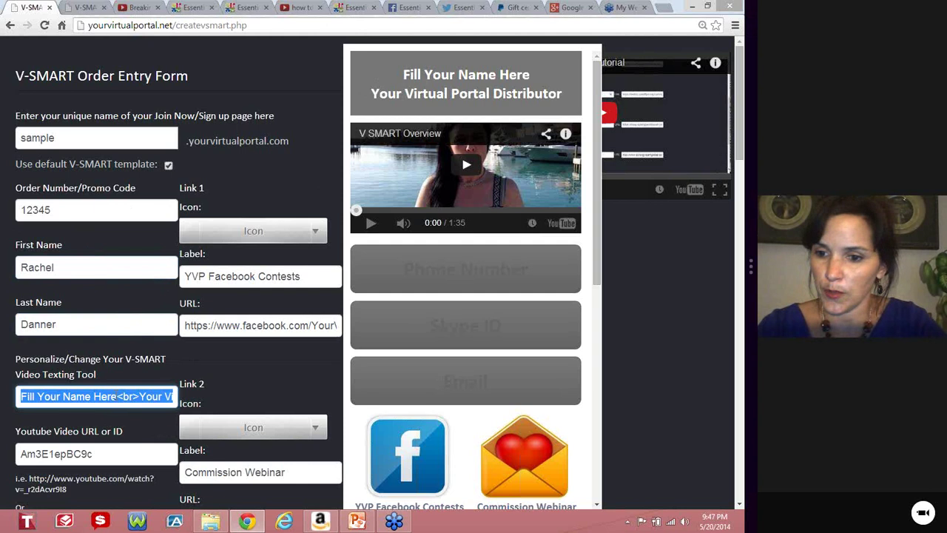
Replace the title's 'Fill Your Name Here' placeholder with the distributor's full name.
left_click(115, 397)
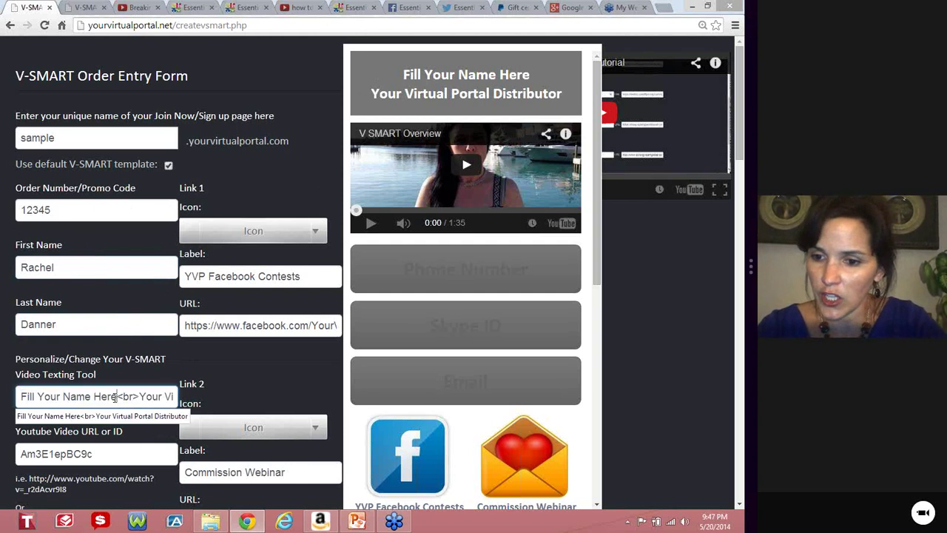
key("Left")
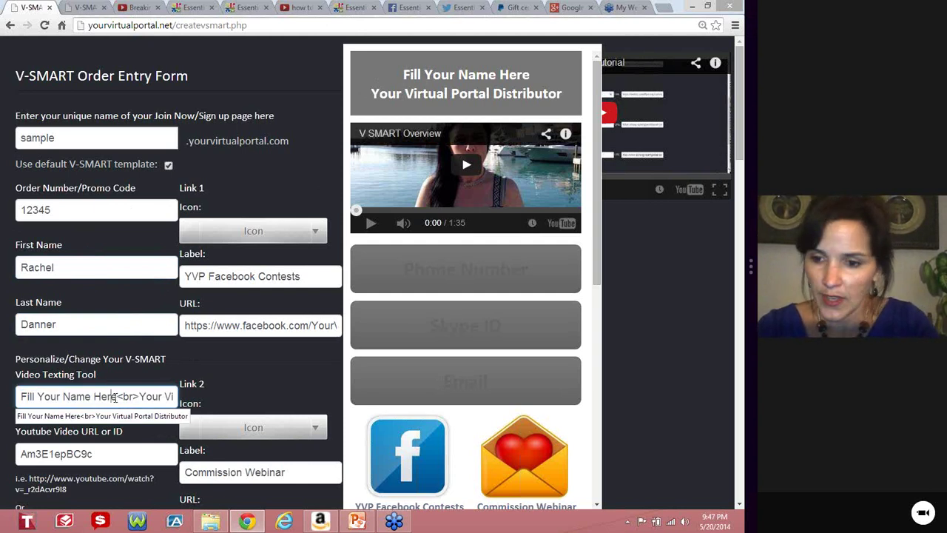
key("Delete")
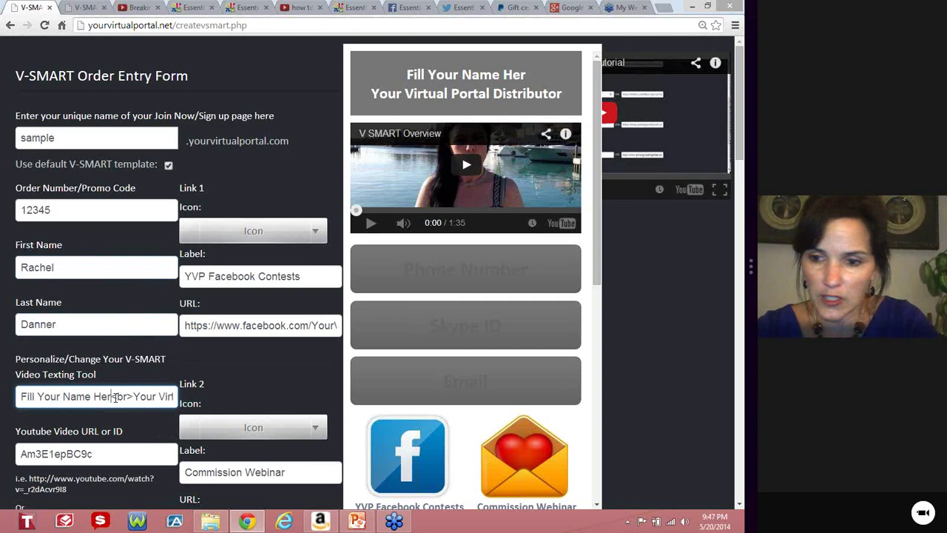
key("BackSpace")
key("BackSpace")
key("BackSpace")
key("BackSpace")
key("BackSpace")
key("BackSpace")
key("BackSpace")
key("BackSpace")
key("BackSpace")
key("BackSpace")
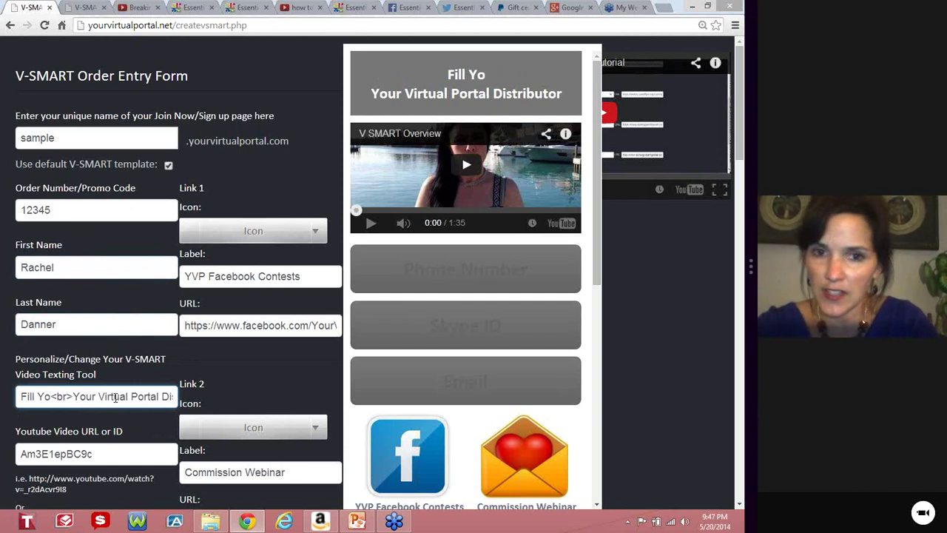
key("BackSpace")
key("BackSpace")
key("BackSpace")
key("BackSpace")
key("BackSpace")
key("BackSpace")
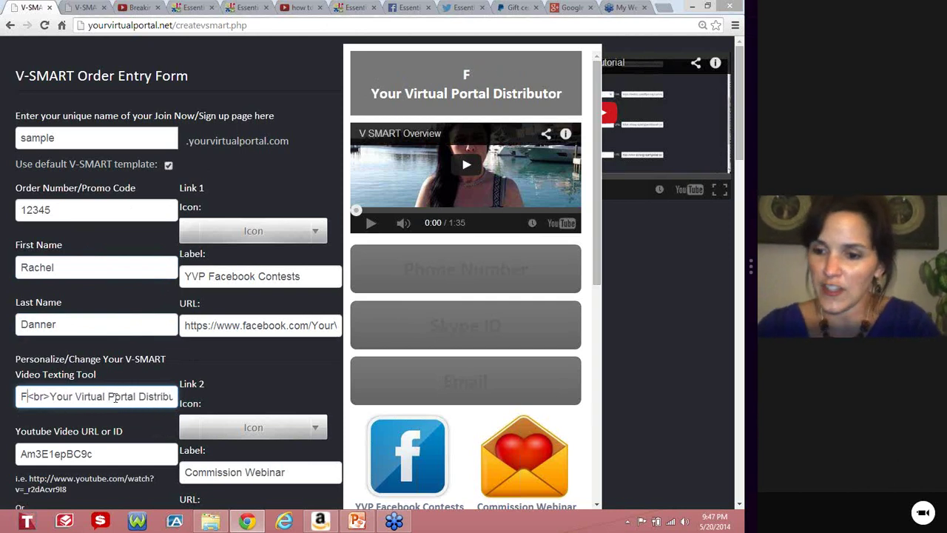
key("BackSpace")
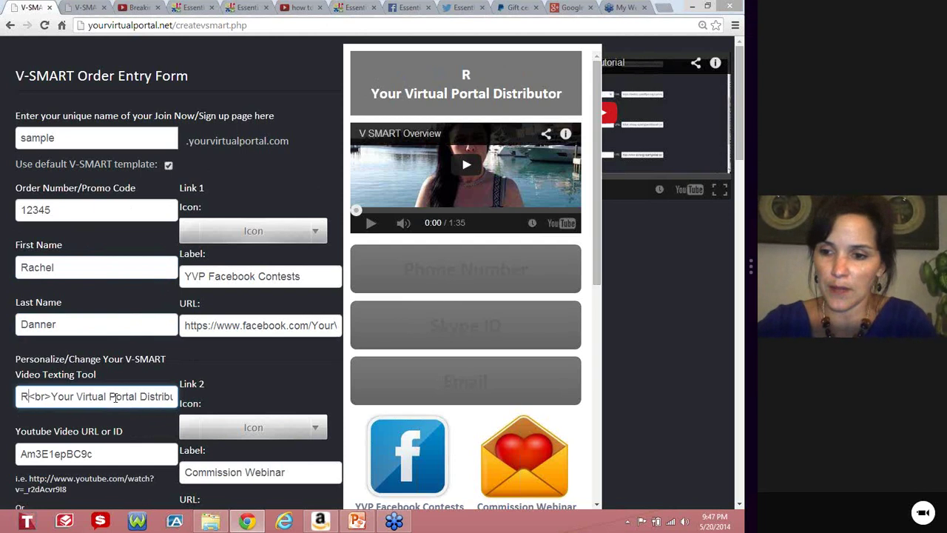
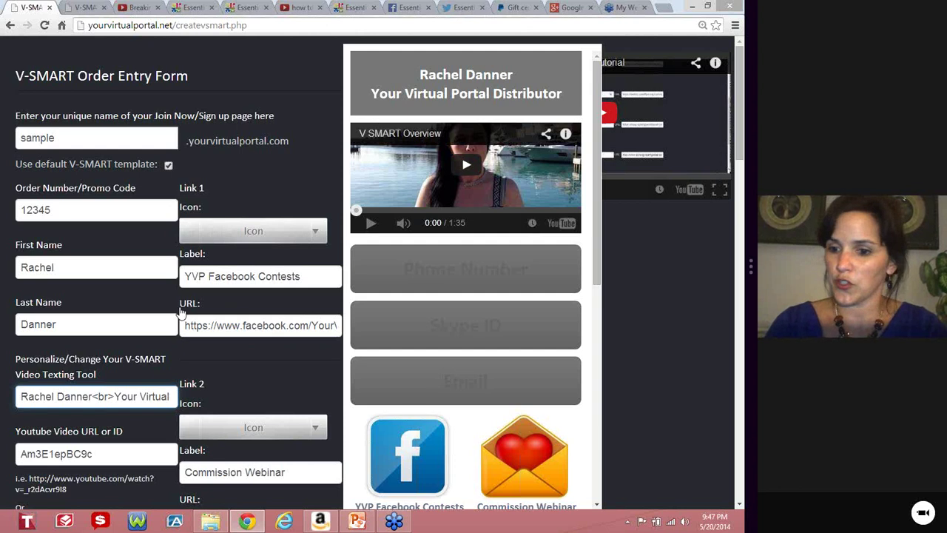
scroll(178, 314, "down", 2)
scroll(179, 313, "down", 2)
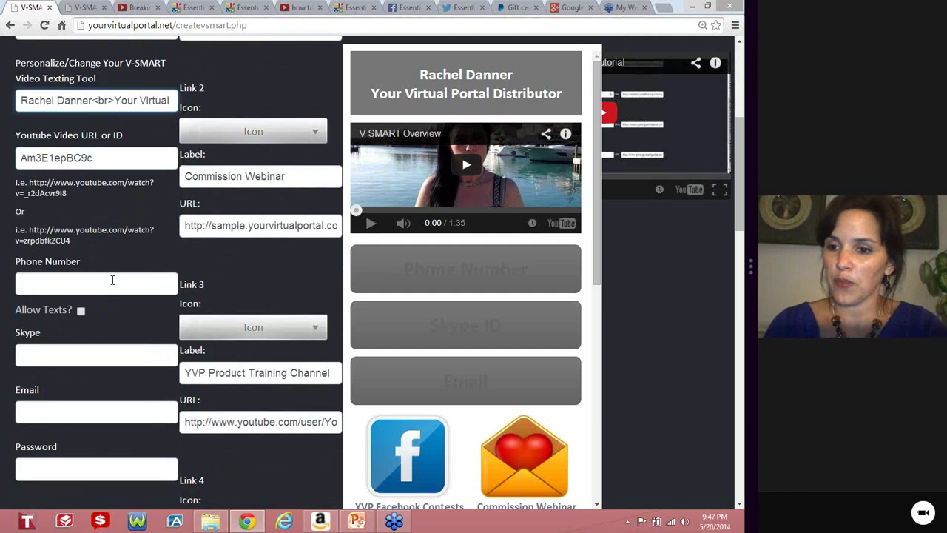
Fill in the distributor's phone number and Skype ID.
left_click(112, 280)
type("212-")
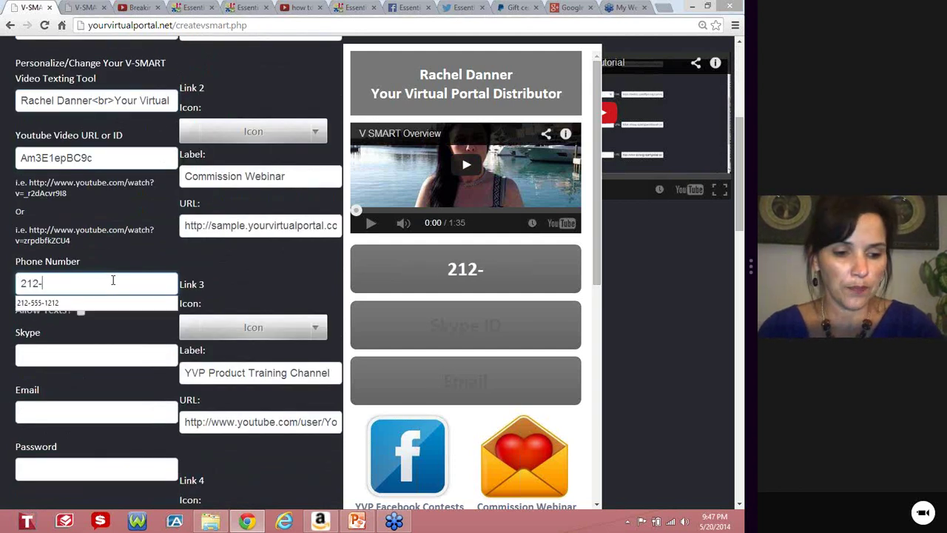
type("555-1212")
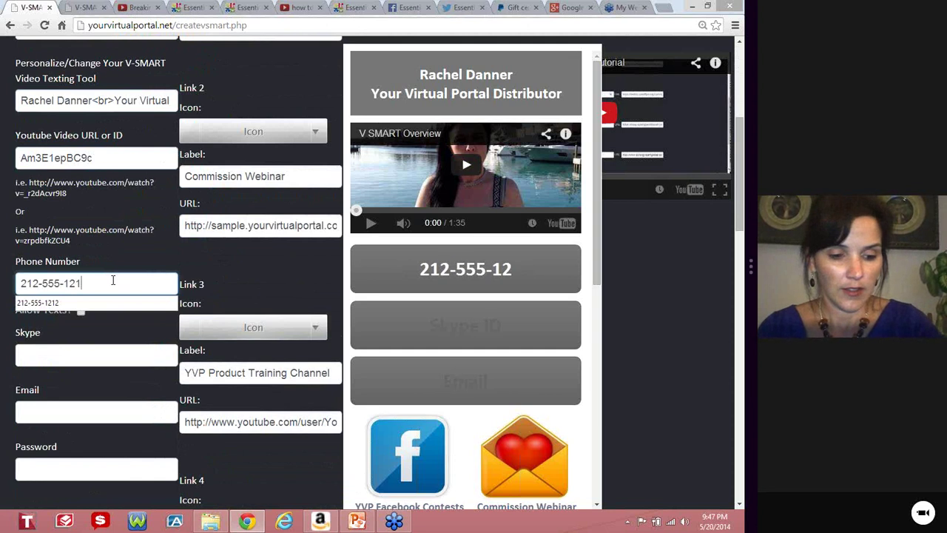
left_click(93, 357)
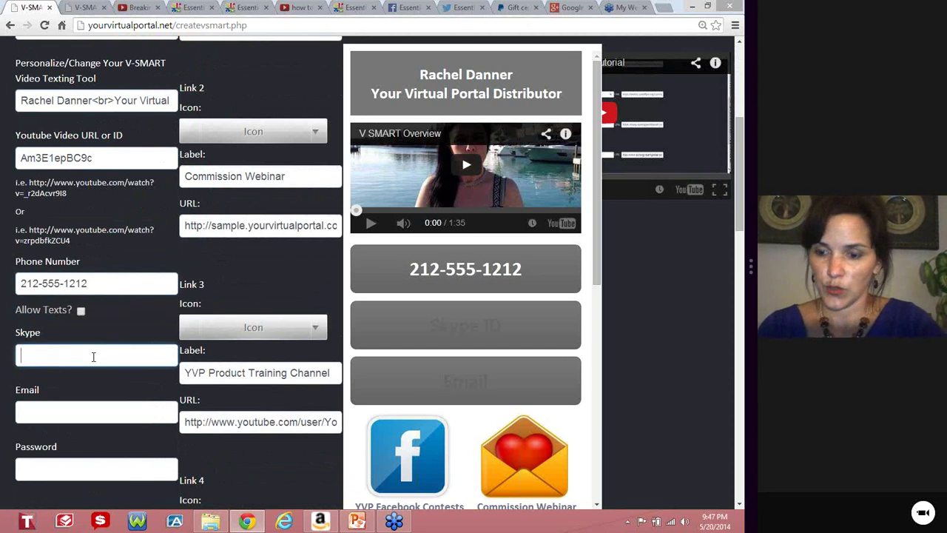
type("you")
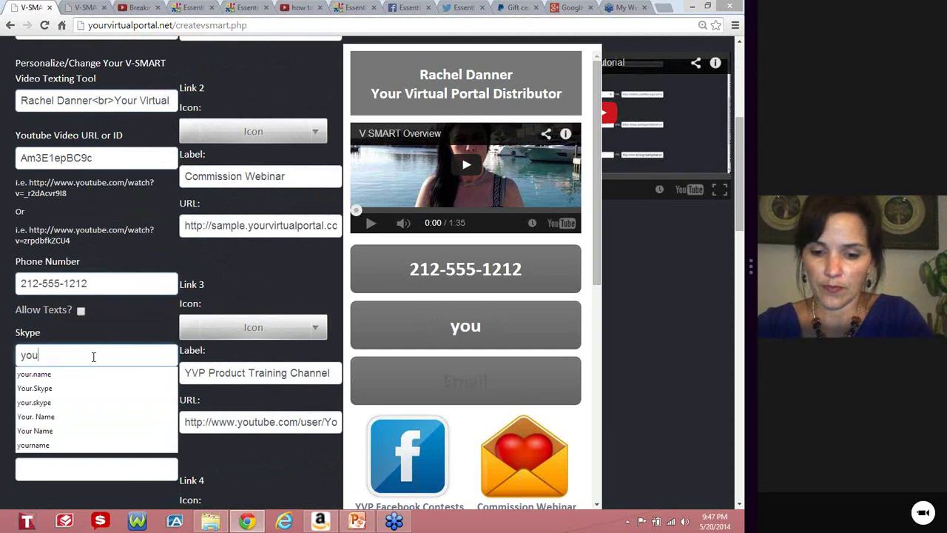
type("r.name")
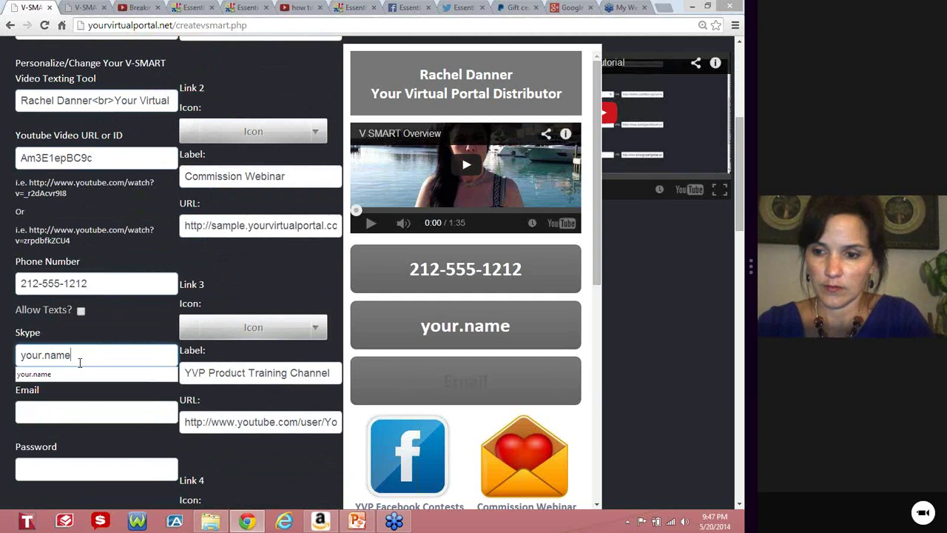
Enter the e-mail address from the saved suggestion and set the page password.
left_click(82, 416)
type("ra")
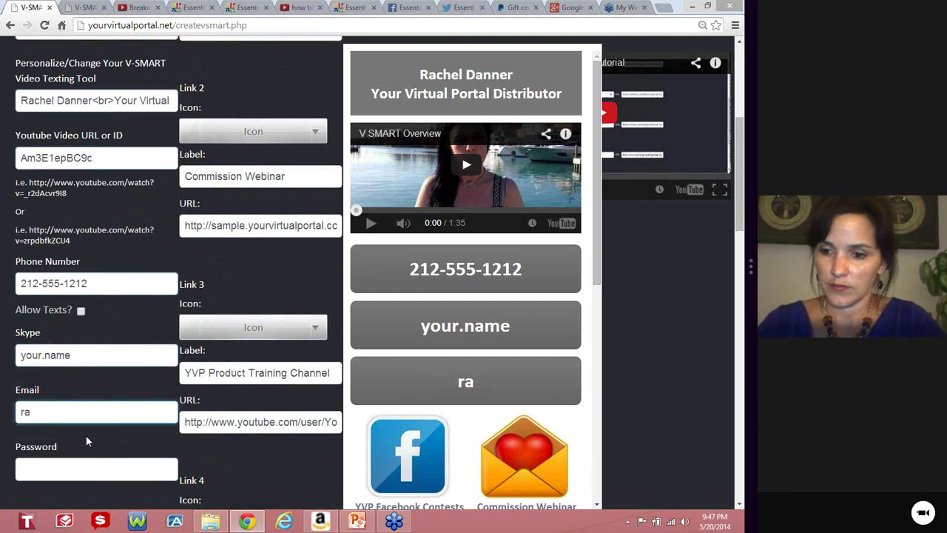
left_click(87, 434)
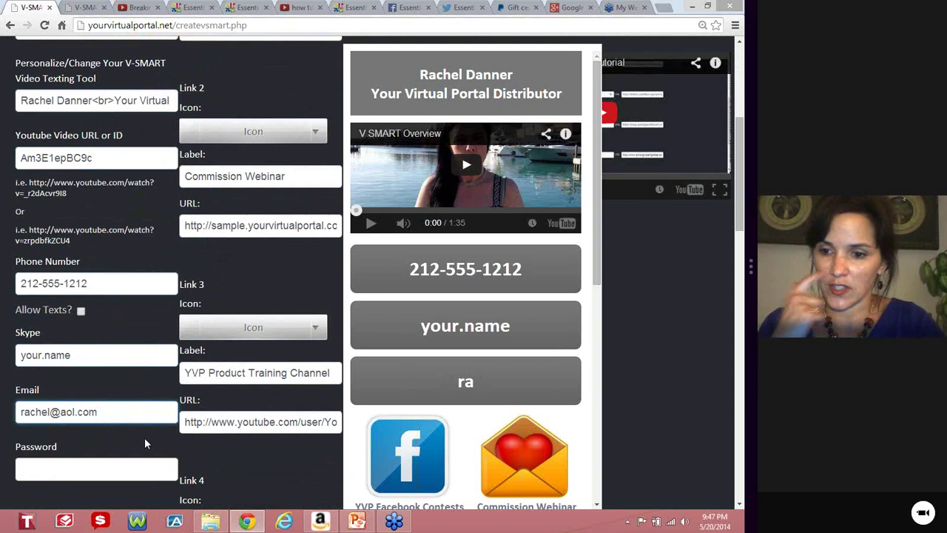
left_click(100, 461)
left_click(92, 473)
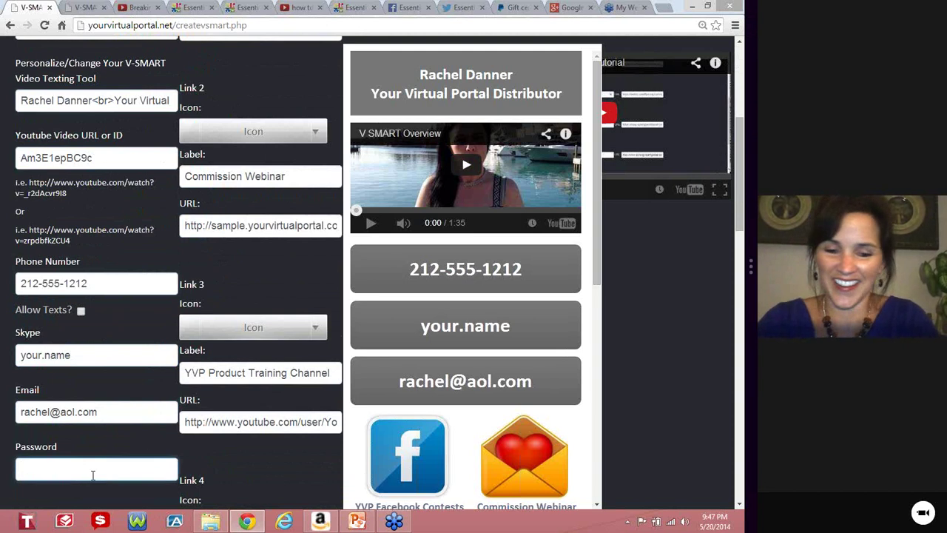
type("•••••••")
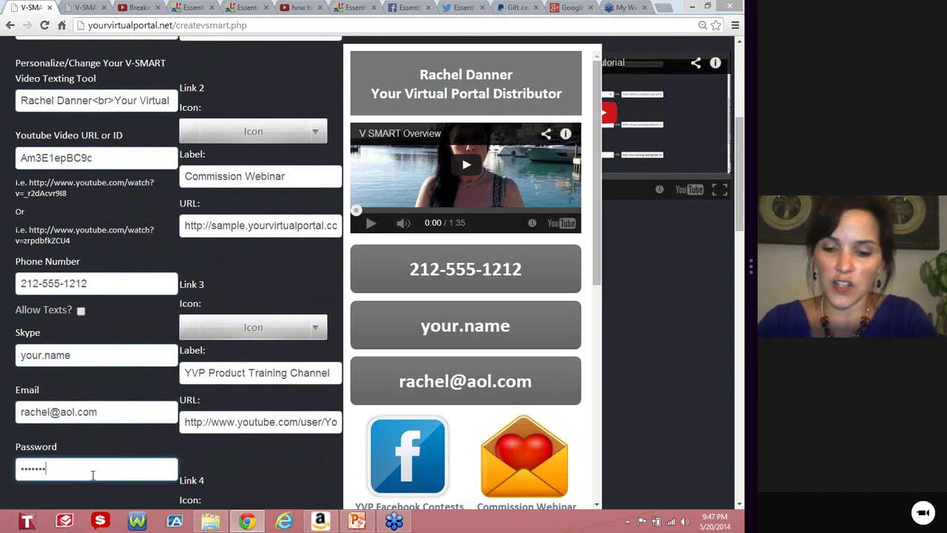
type("•")
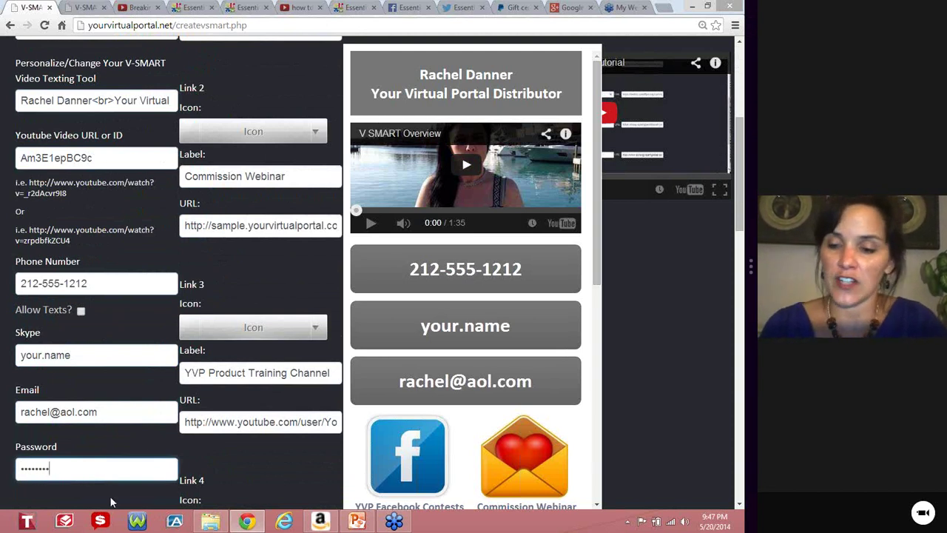
left_click(112, 501)
scroll(145, 427, "down", 3)
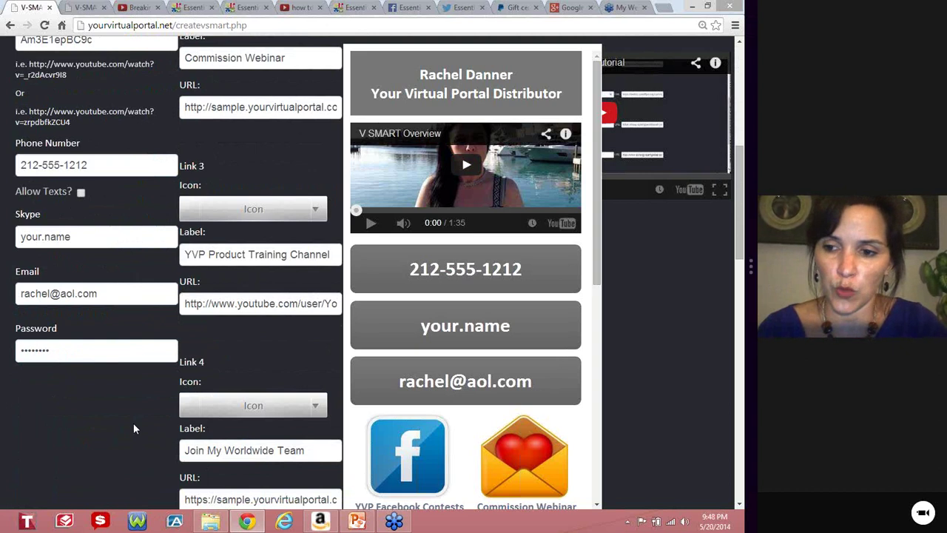
scroll(122, 444, "down", 4)
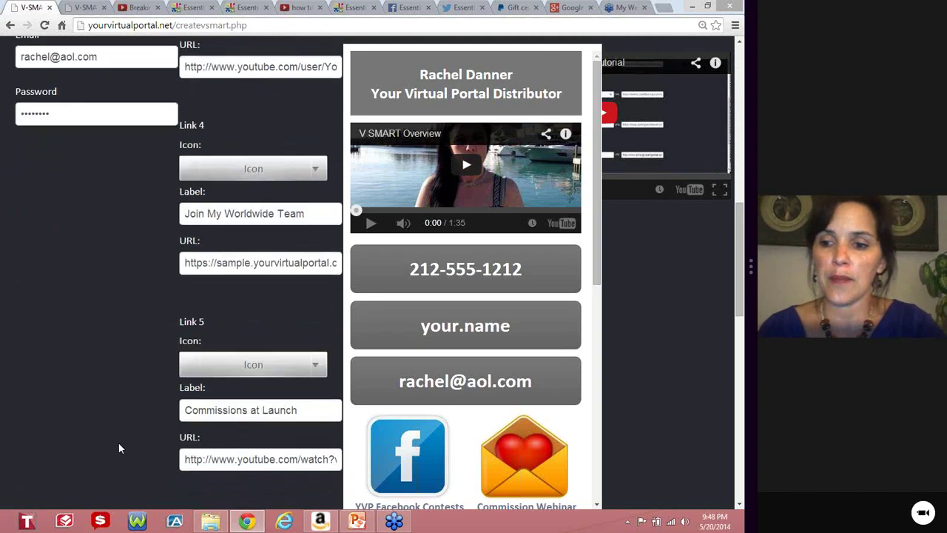
scroll(118, 444, "down", 8)
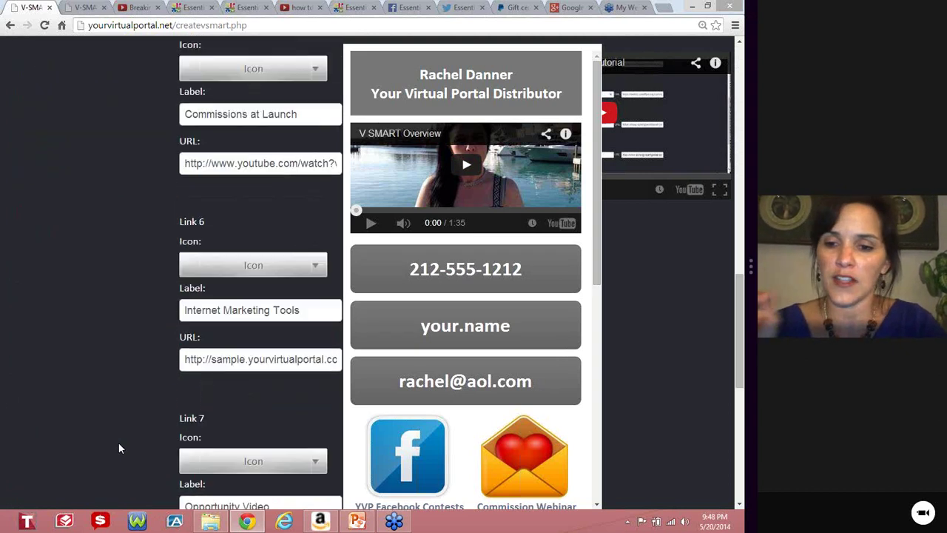
scroll(118, 448, "down", 2)
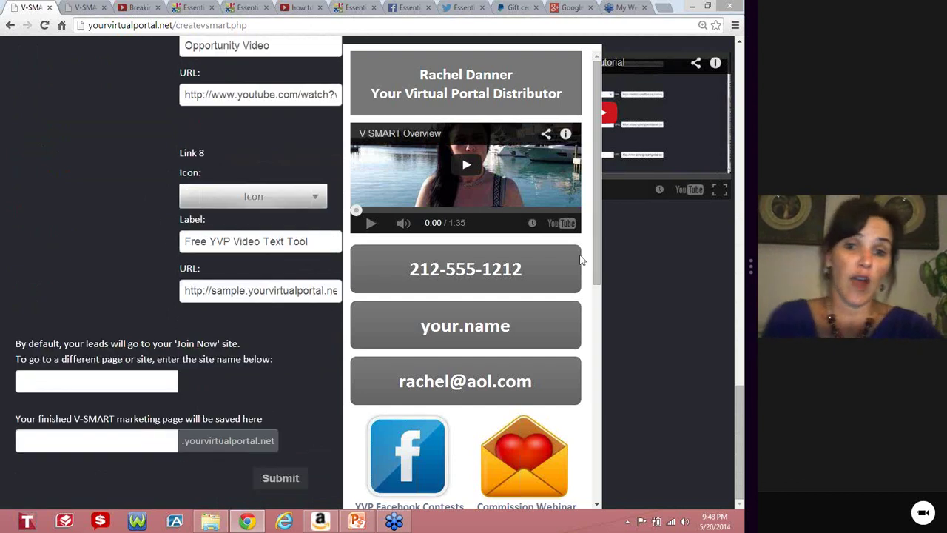
scroll(580, 254, "down", 4)
scroll(581, 257, "down", 2)
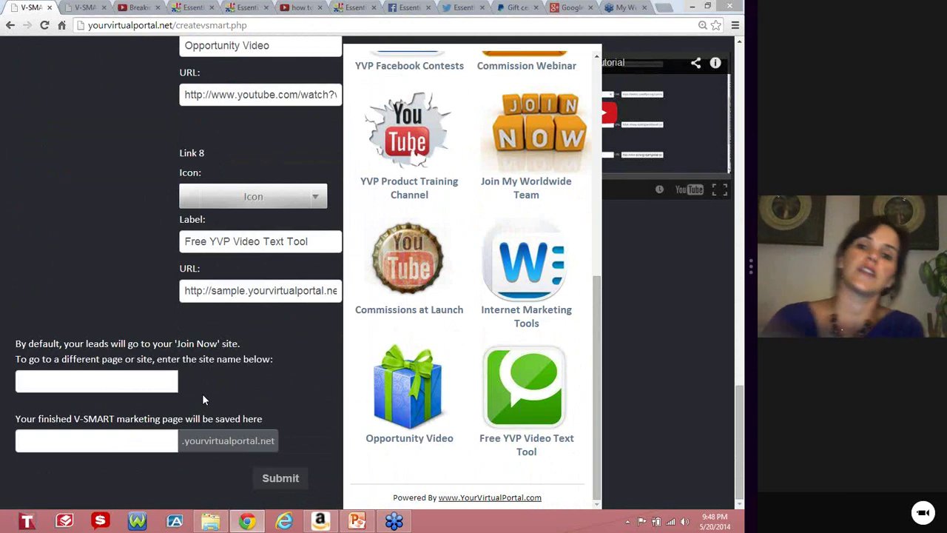
Save the page under the site name sample321 and submit it to publish.
left_click(105, 439)
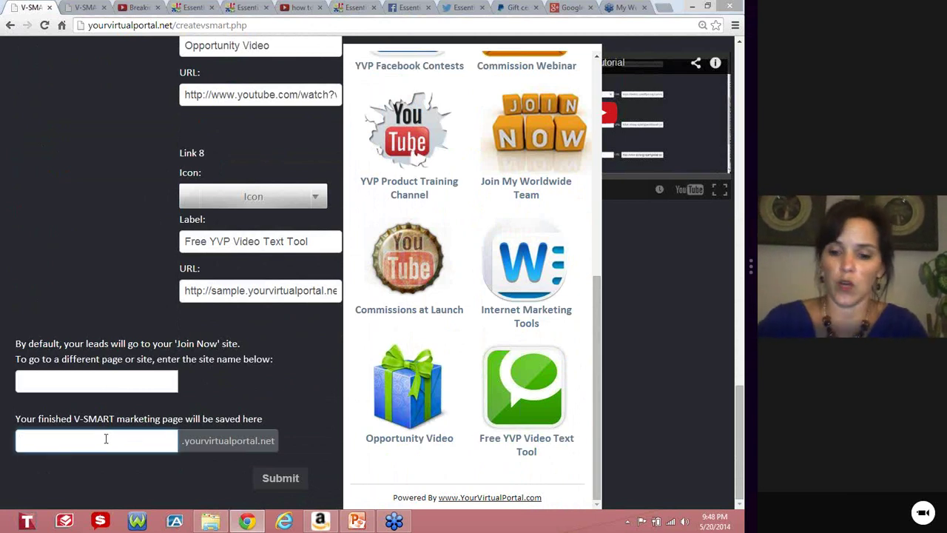
type("sample")
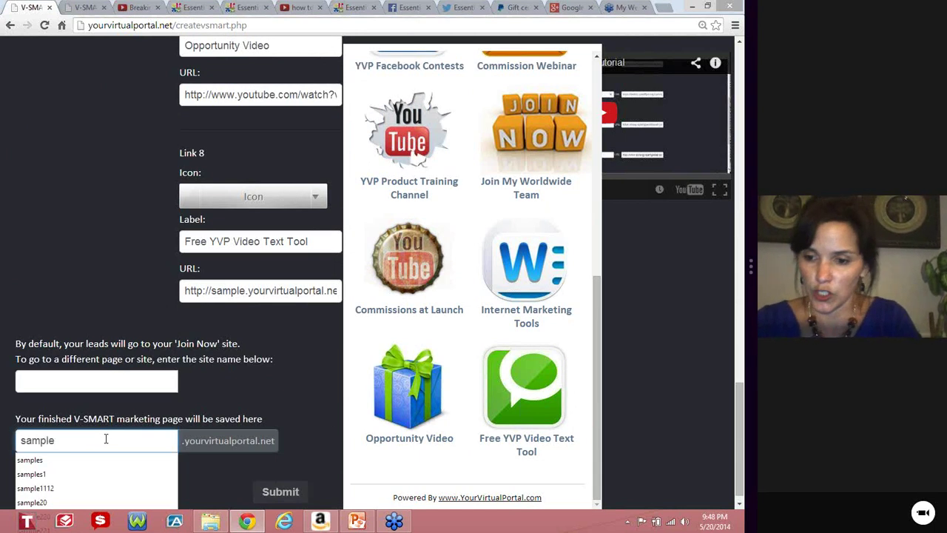
type("321")
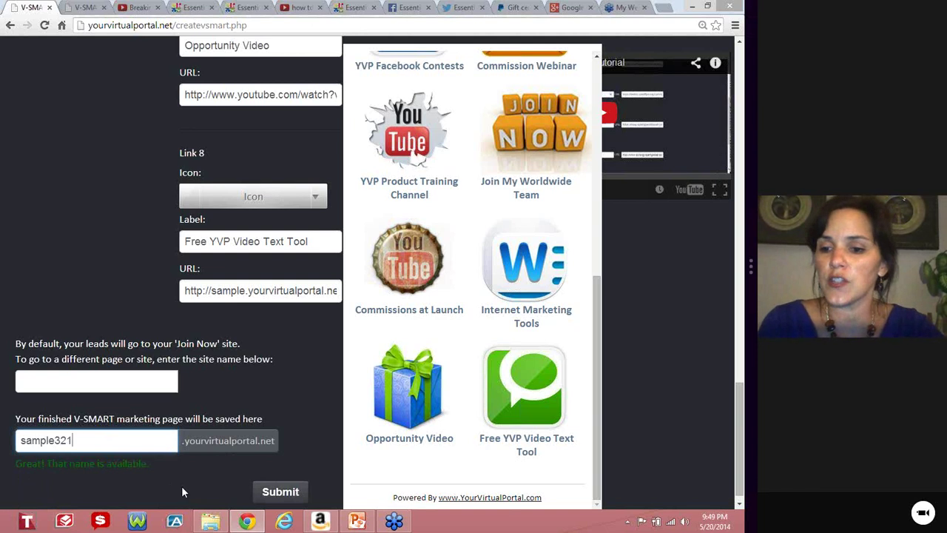
left_click(282, 496)
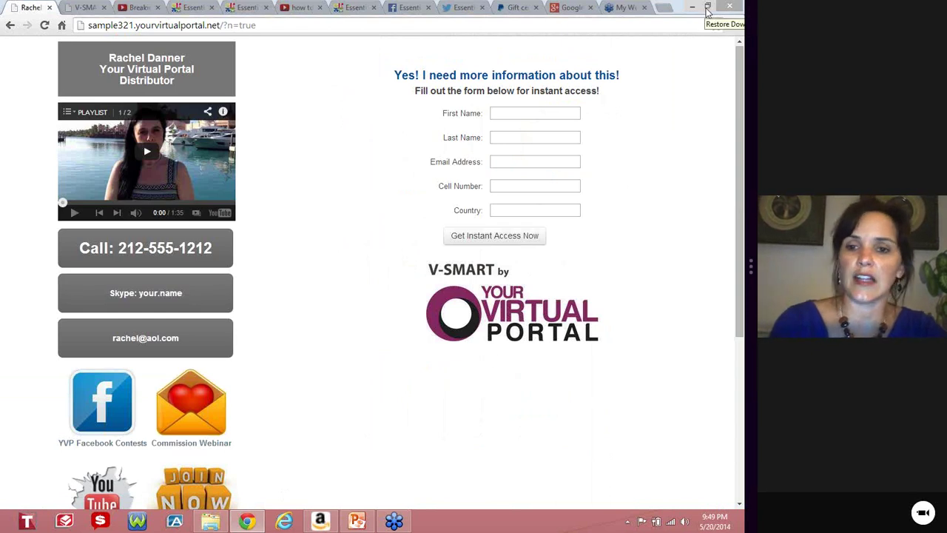
left_click(709, 9)
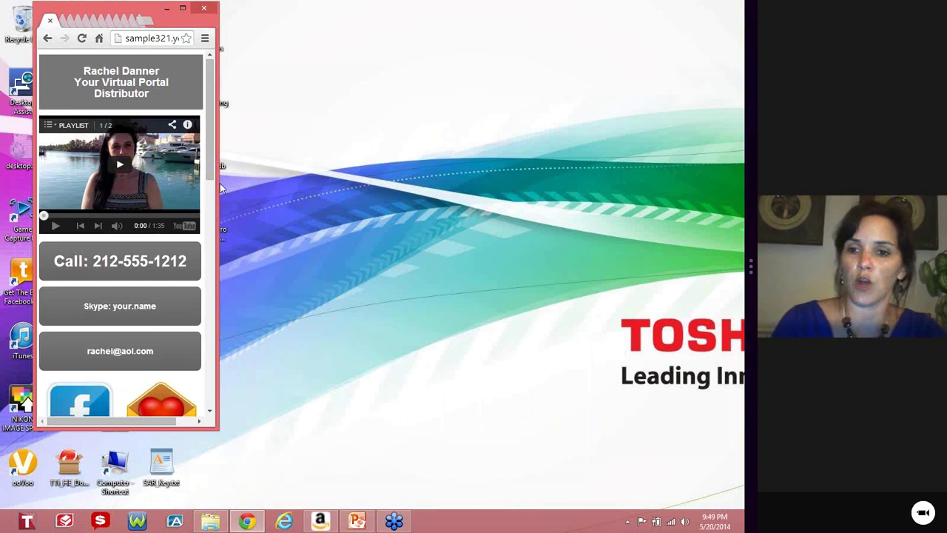
left_click_drag(235, 177, 484, 191)
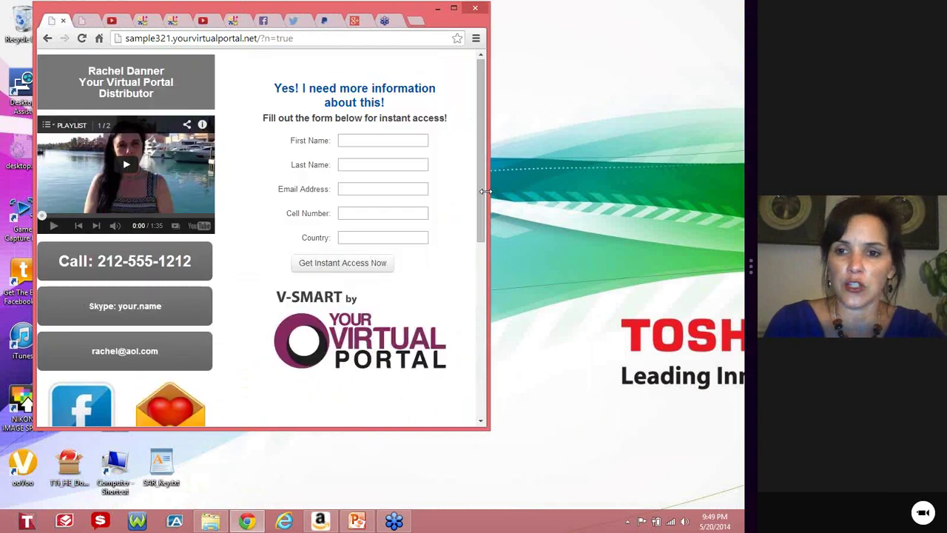
left_click(454, 8)
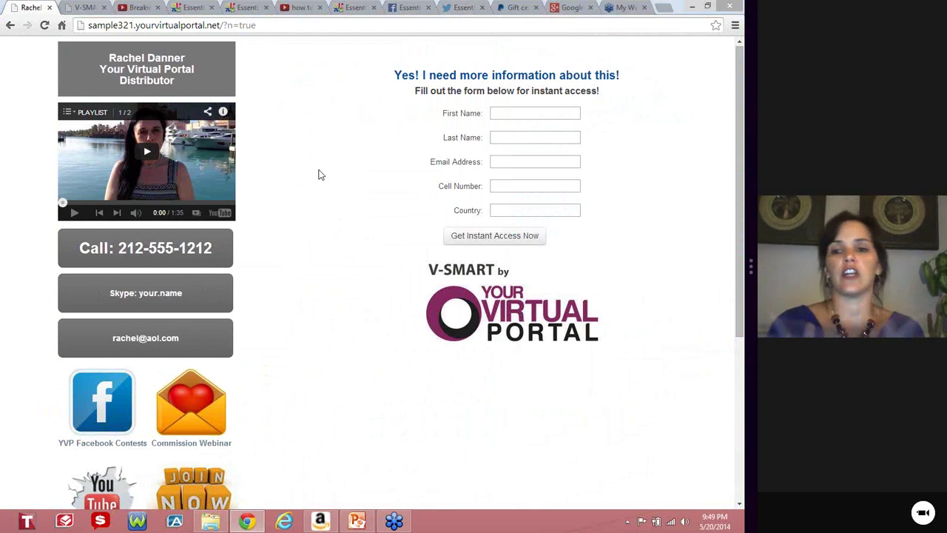
scroll(322, 195, "down", 4)
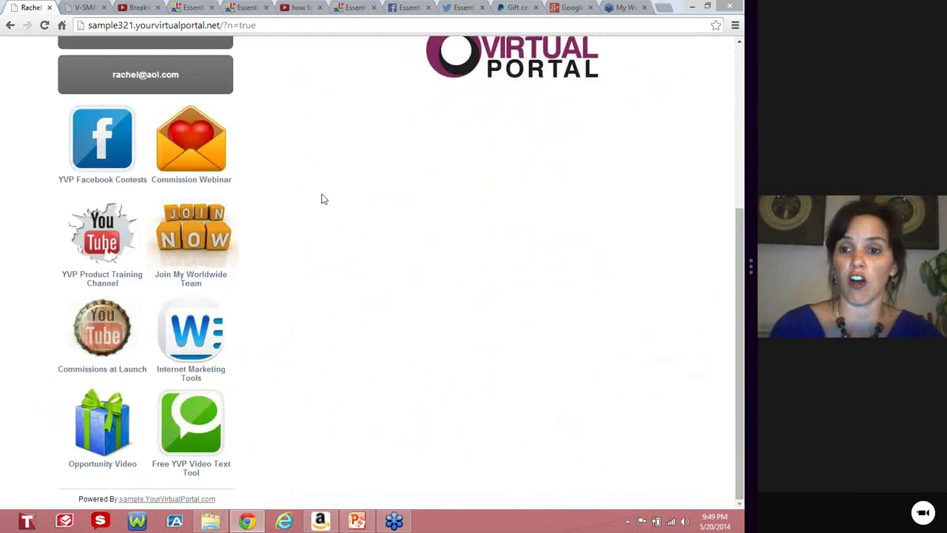
scroll(324, 200, "up", 3)
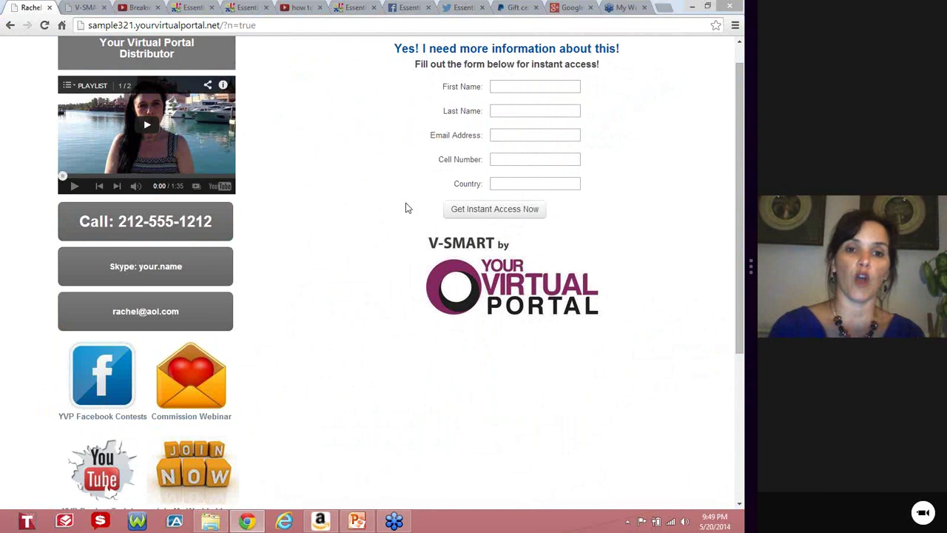
left_click(295, 25)
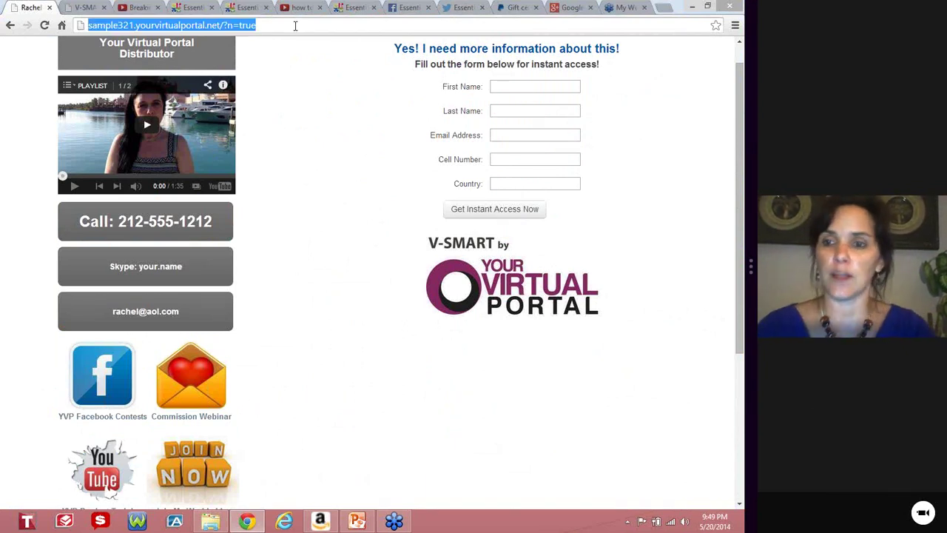
Return to yourvirtualportal.net and begin a fresh V-SMART website order form.
type("your")
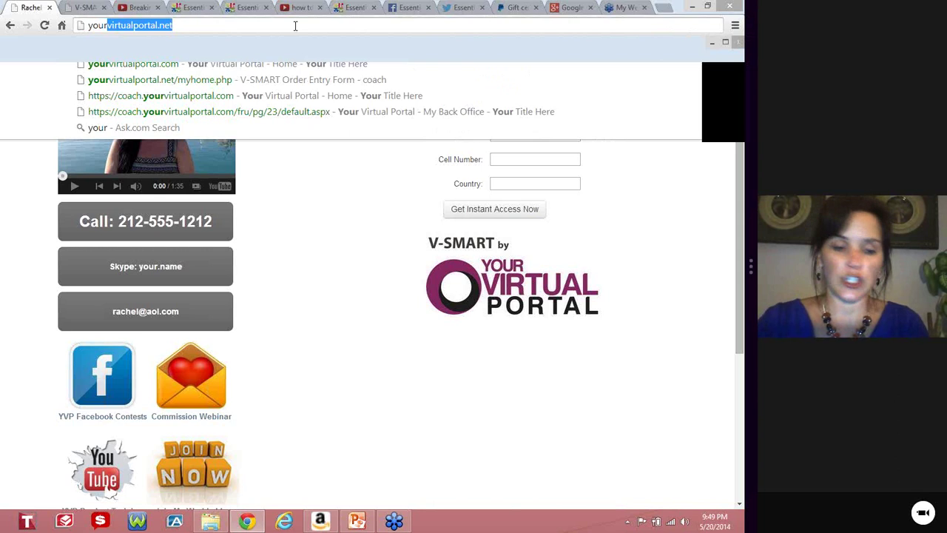
key("Return")
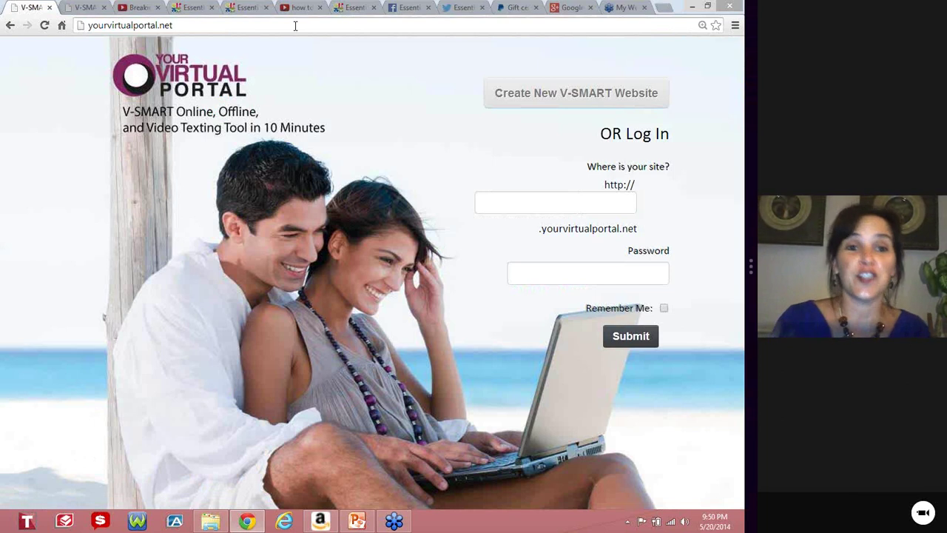
left_click(527, 100)
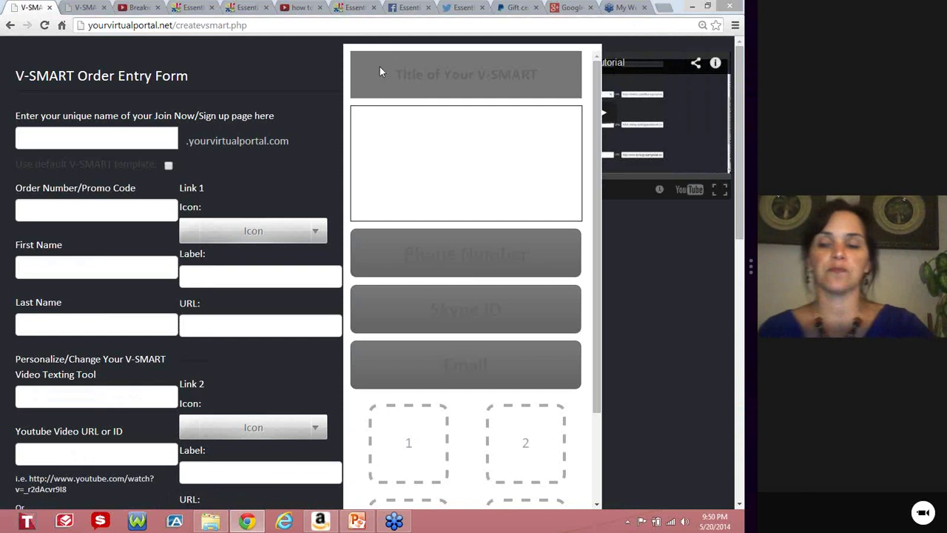
Name the page 'sample' and fill in the order number.
left_click(132, 138)
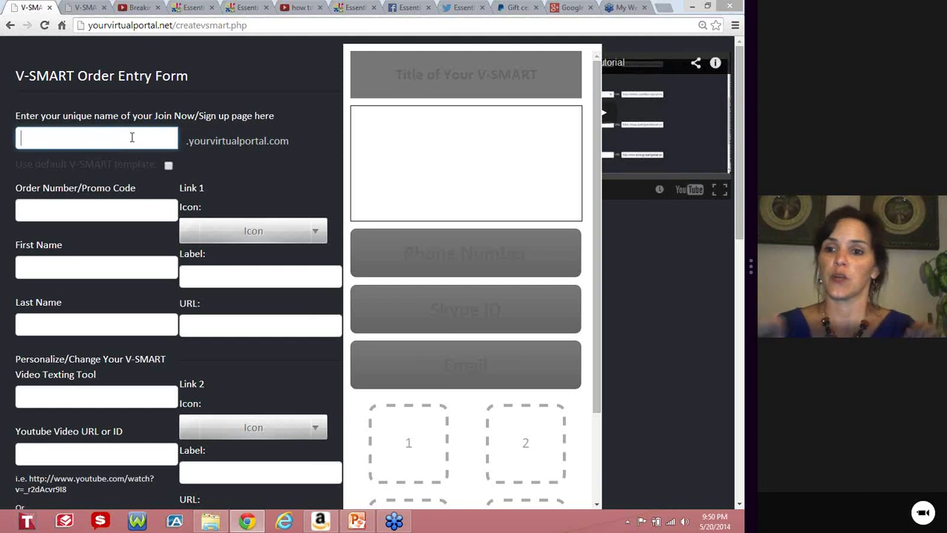
type("sample")
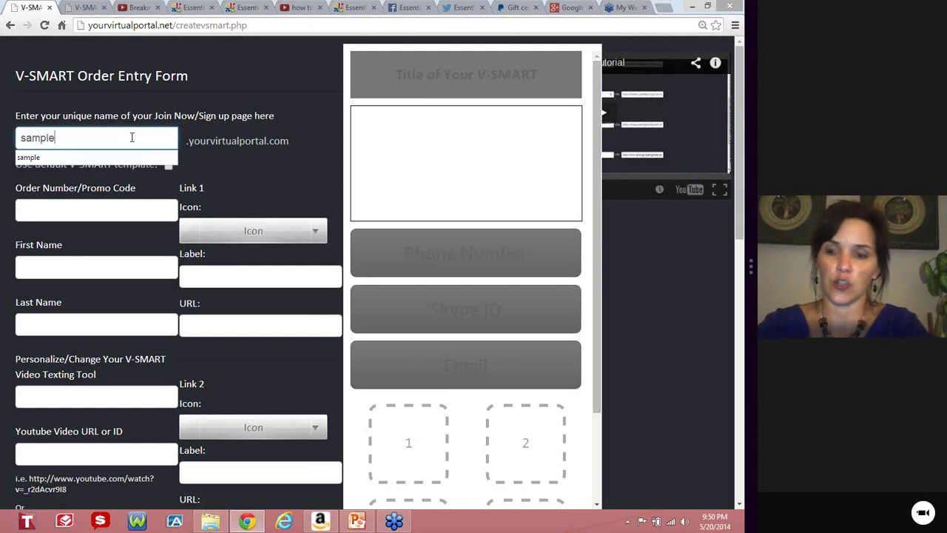
left_click(235, 166)
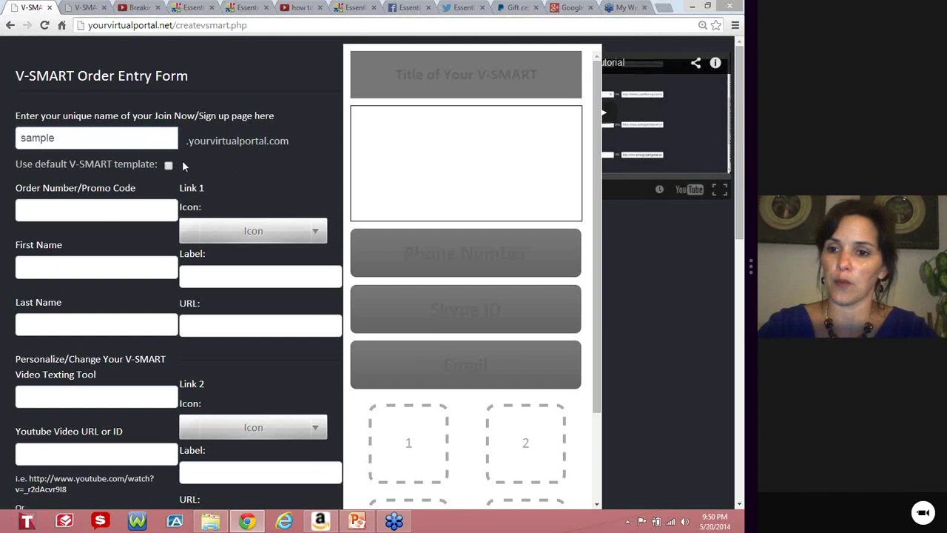
left_click(122, 210)
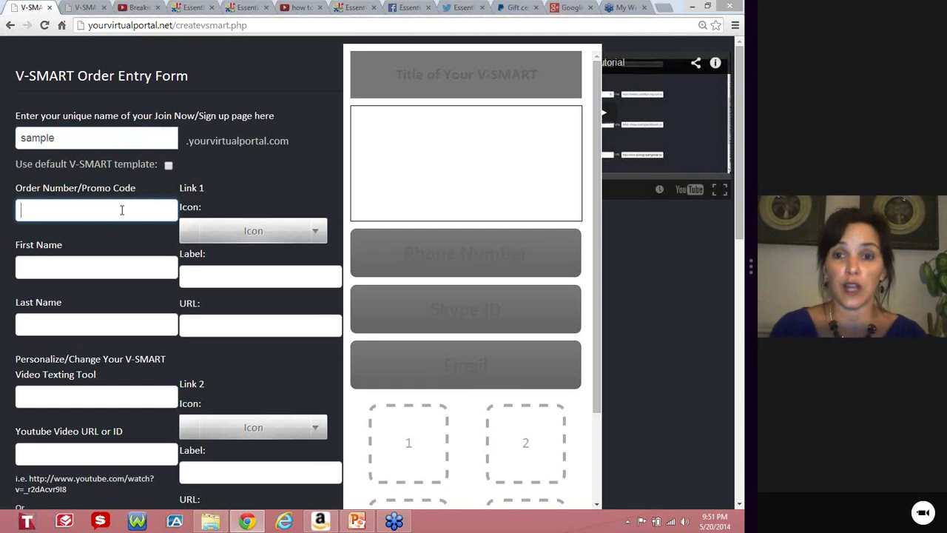
type("2345")
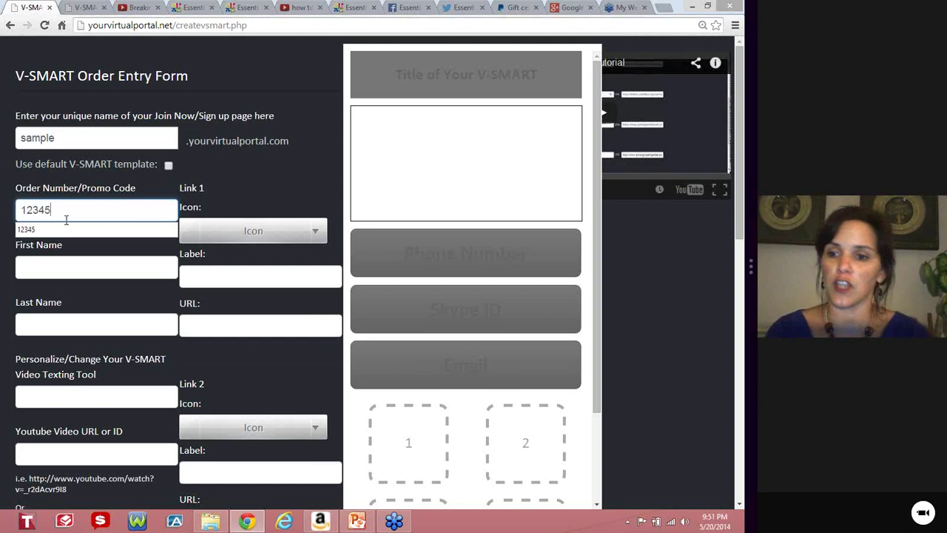
Enter the distributor's first name from the suggestion and the last name.
left_click(62, 263)
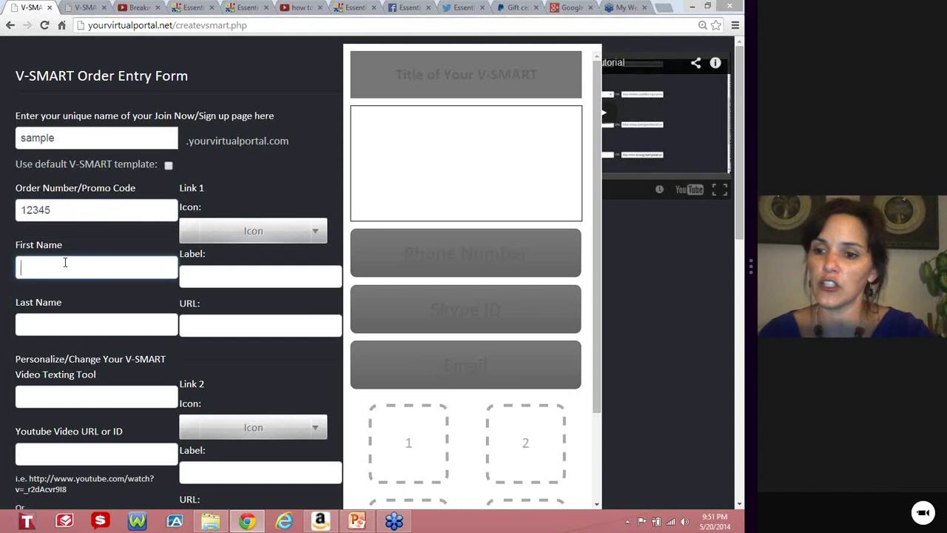
type("Mary")
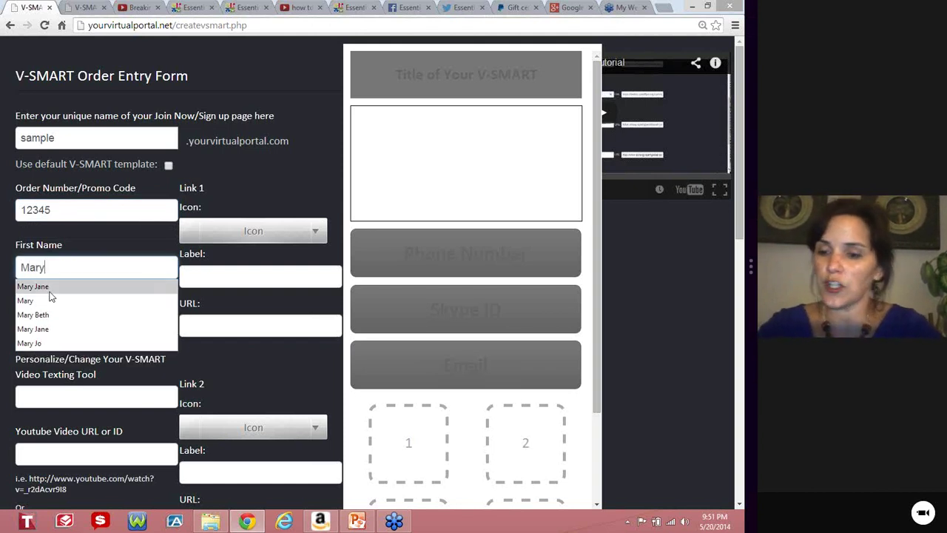
left_click(53, 288)
left_click(66, 328)
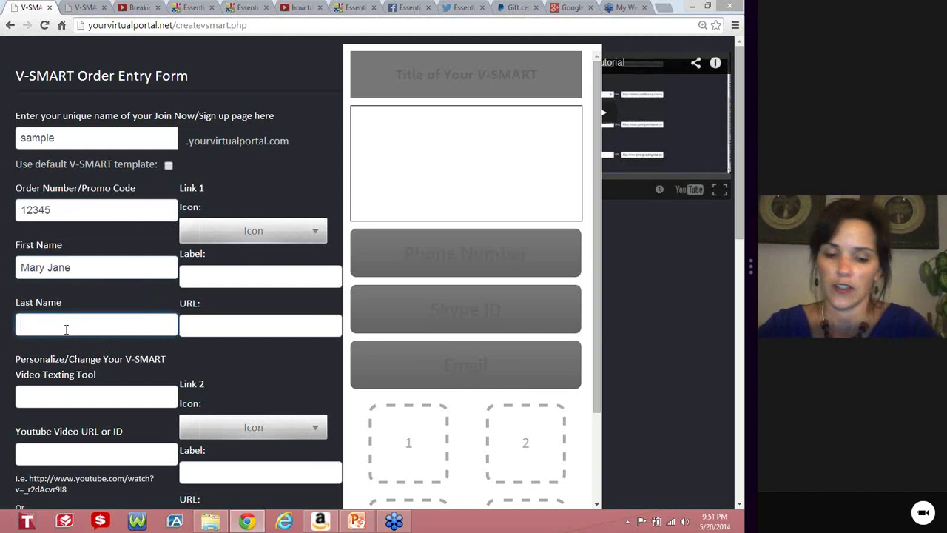
type("Smith")
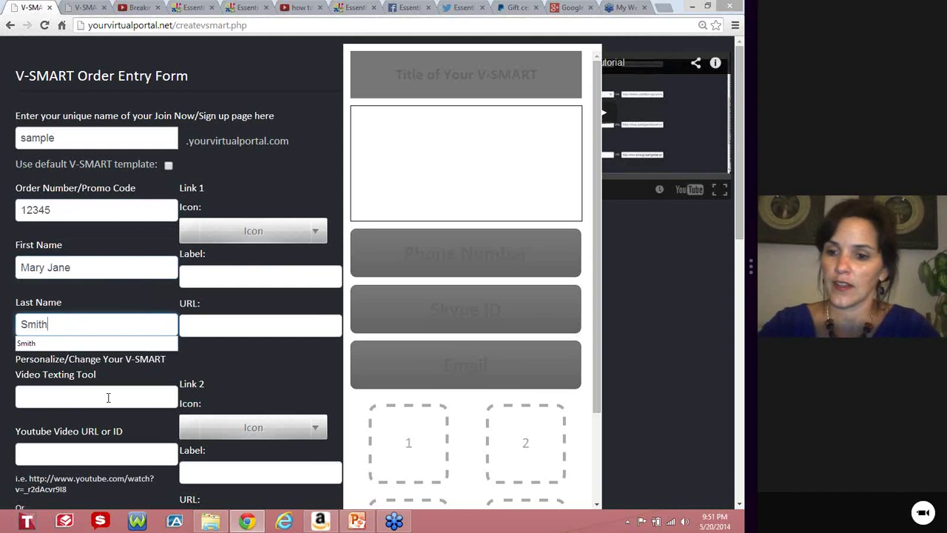
left_click(108, 398)
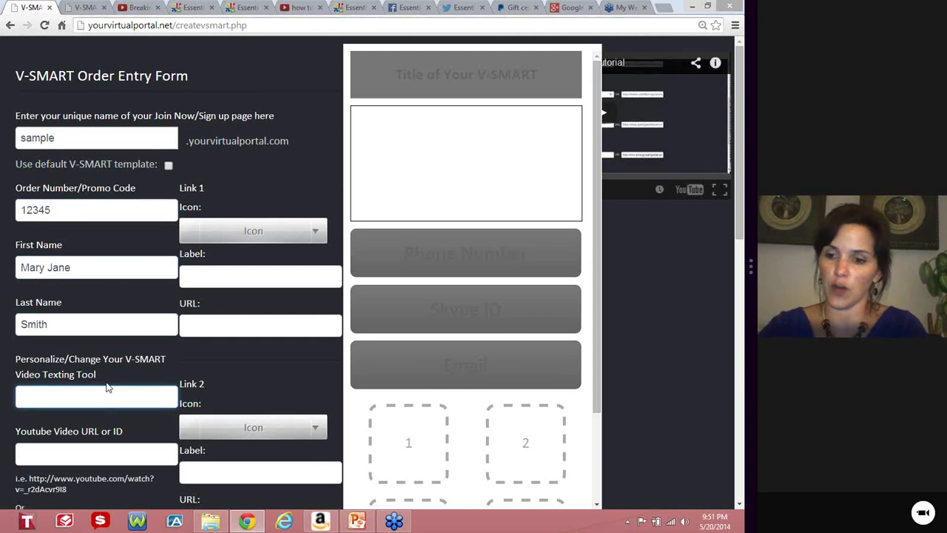
Set the page title to Essential Bodywear via autofill and bring up the Breaking News from EBW video.
type("Ess")
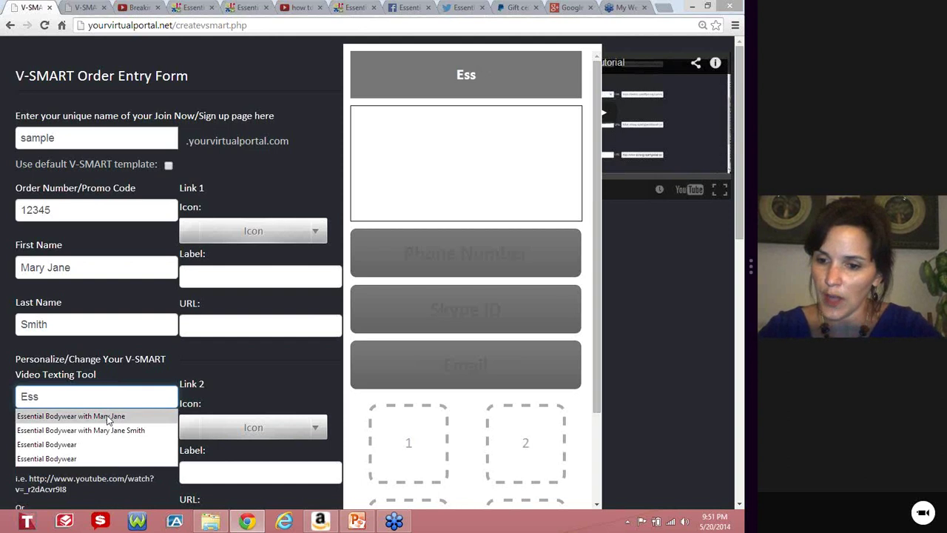
left_click(107, 416)
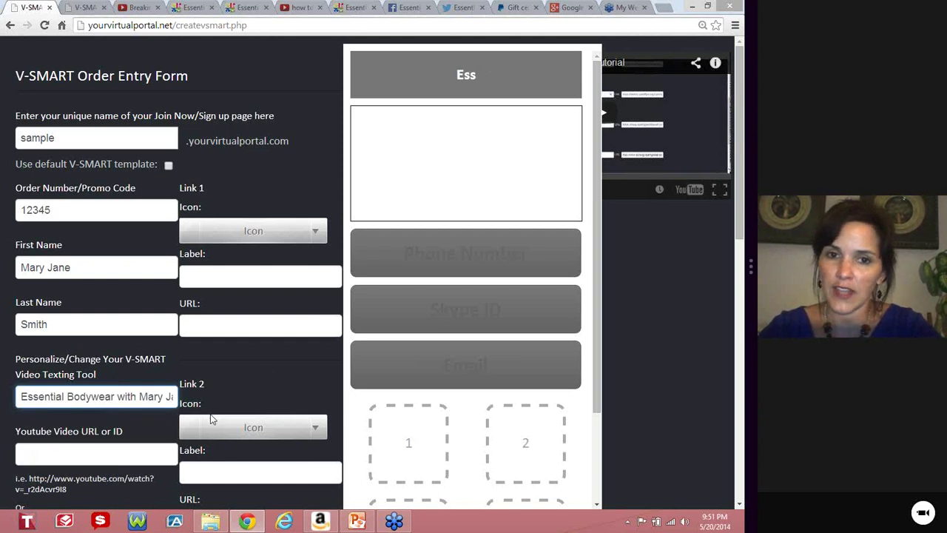
left_click(120, 455)
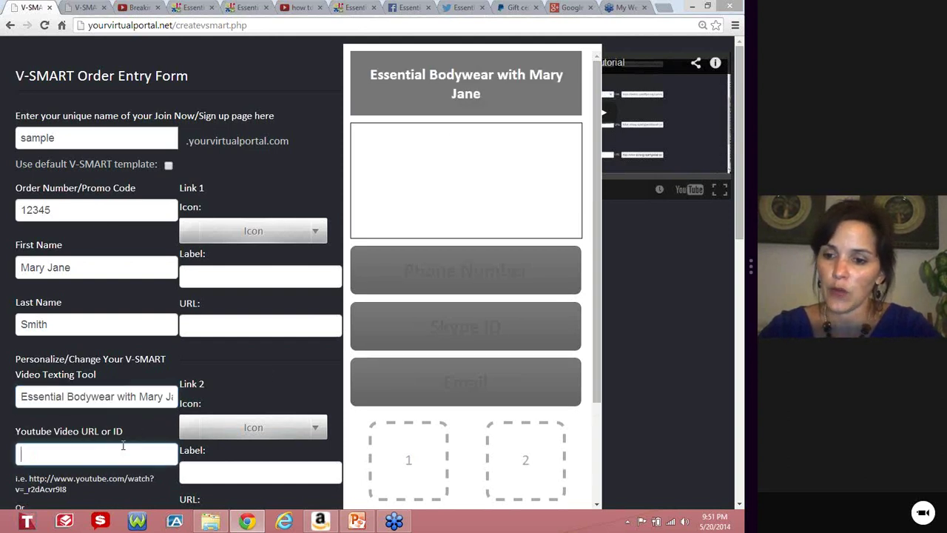
left_click(143, 9)
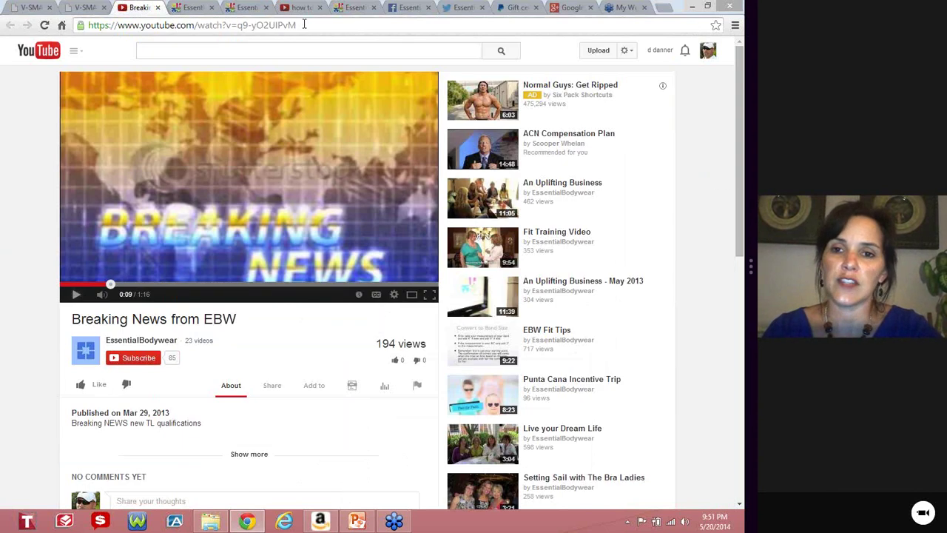
Copy the Breaking News from EBW video's URL and close the duplicate V-SMART tab.
left_click_drag(299, 24, 91, 30)
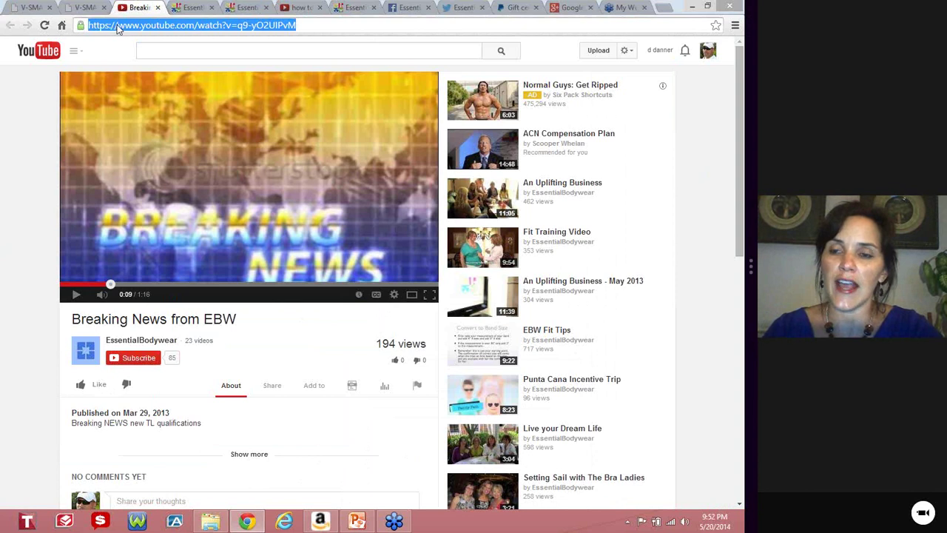
right_click(121, 24)
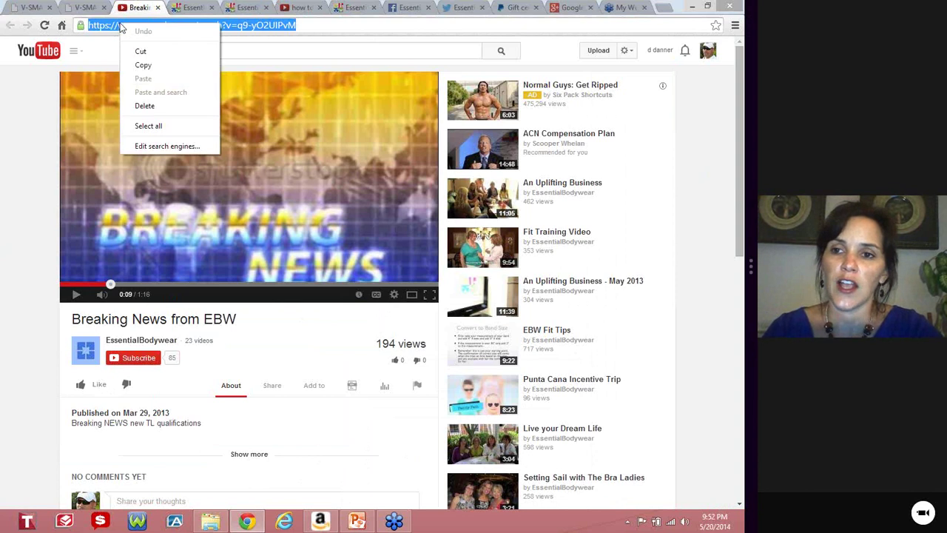
left_click(140, 67)
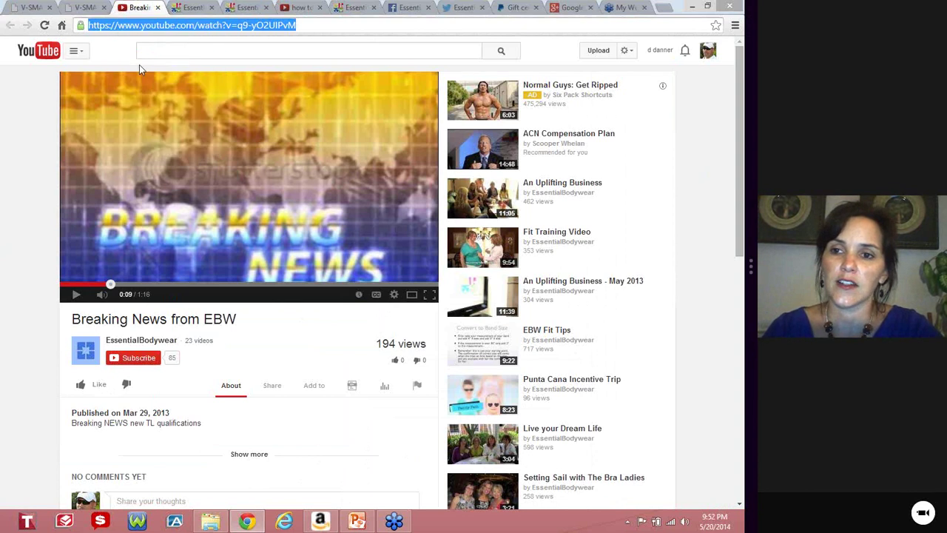
left_click(89, 8)
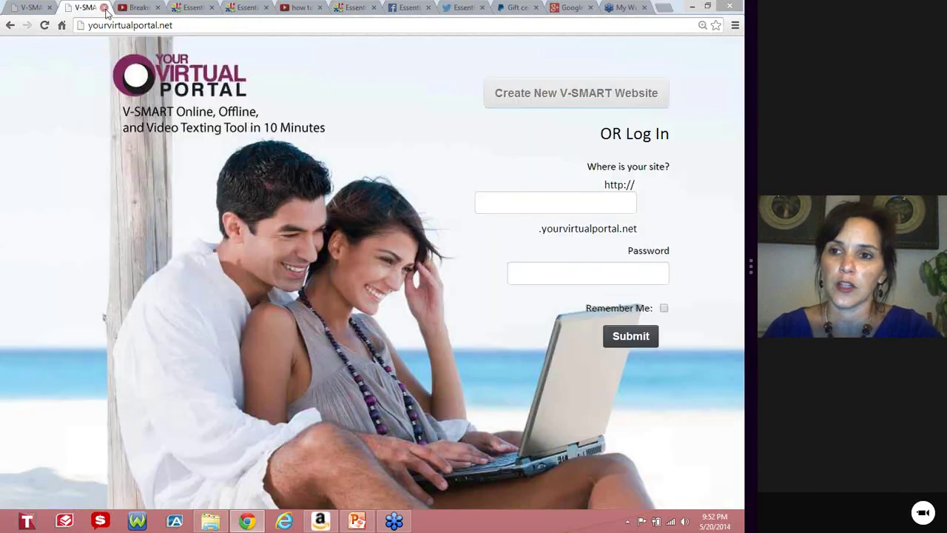
left_click(104, 8)
Paste the Breaking News from EBW video address into the Youtube Video URL field so the preview embeds it.
left_click(30, 9)
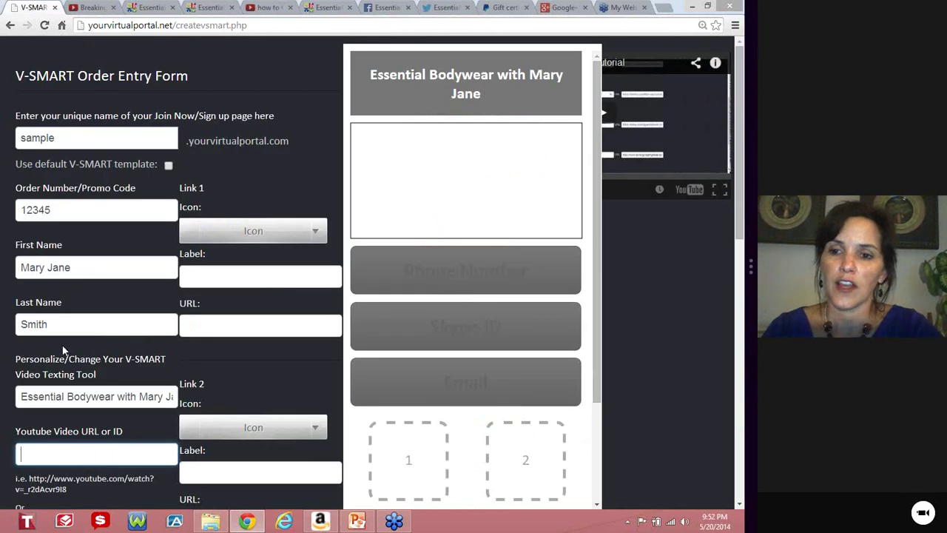
left_click(53, 455)
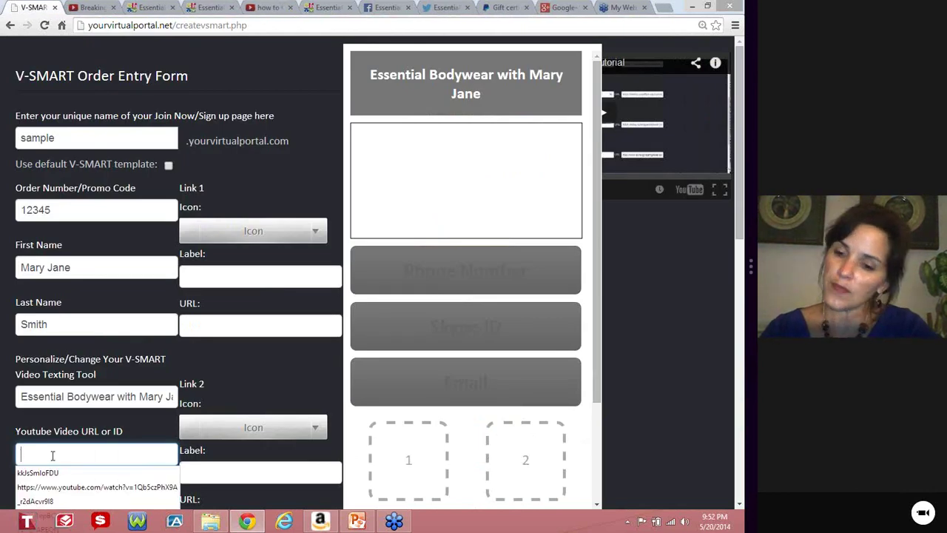
right_click(53, 455)
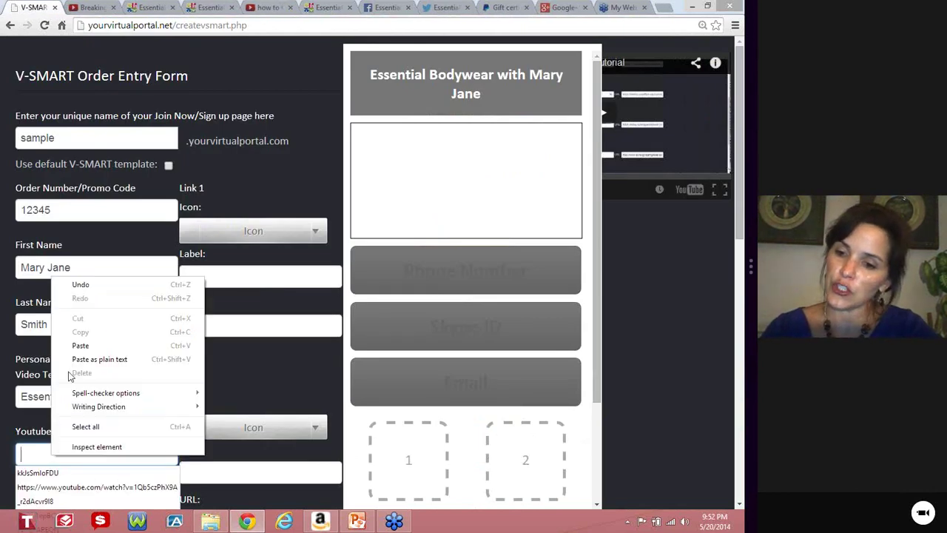
left_click(79, 346)
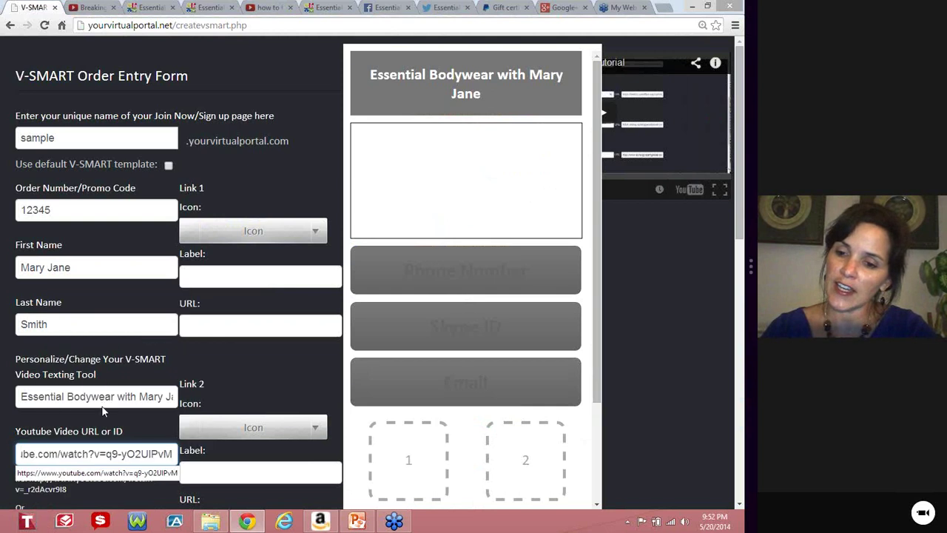
scroll(138, 327, "down", 2)
left_click(154, 317)
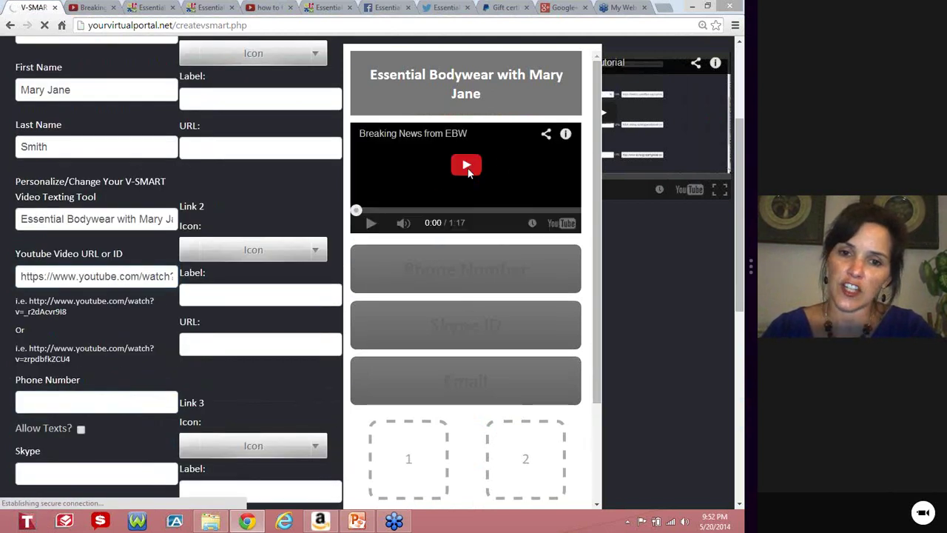
Enter the contact's phone number and Skype name in their fields.
left_click(104, 398)
type("212")
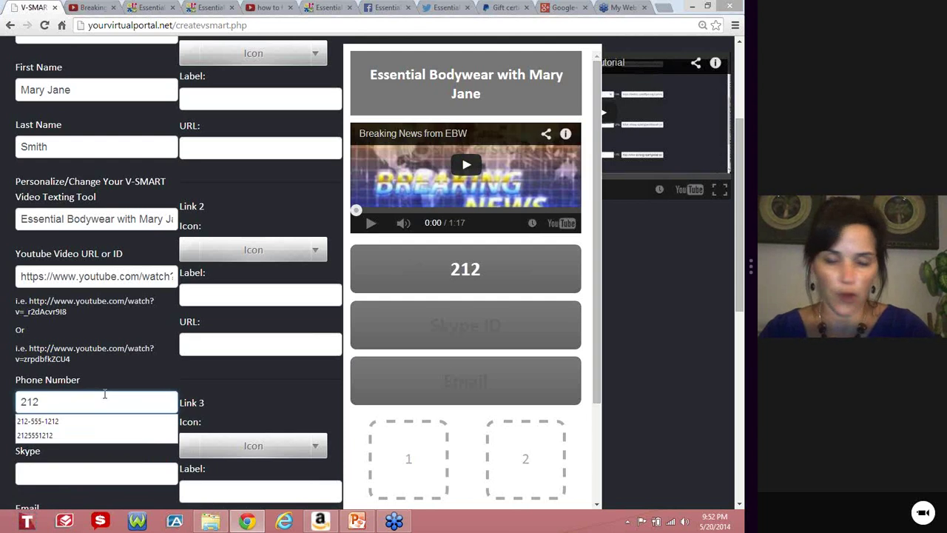
type("-555-1212")
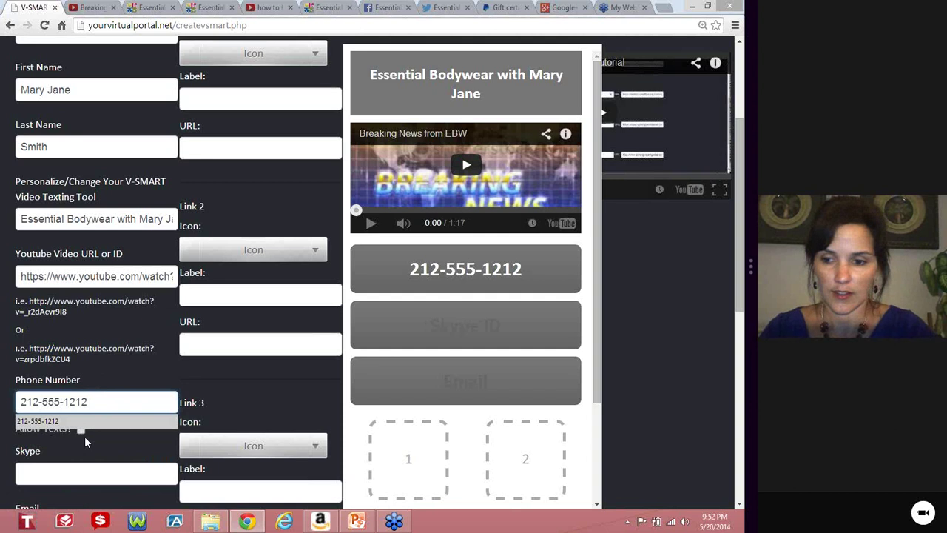
left_click(81, 474)
type("mary.jane")
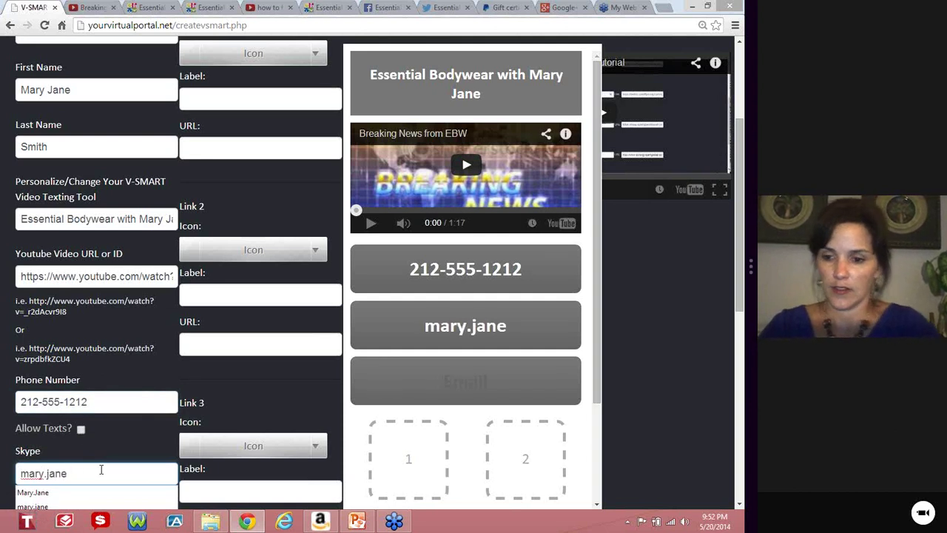
Fill in the contact's e-mail address and the account password.
scroll(121, 432, "down", 2)
left_click(87, 417)
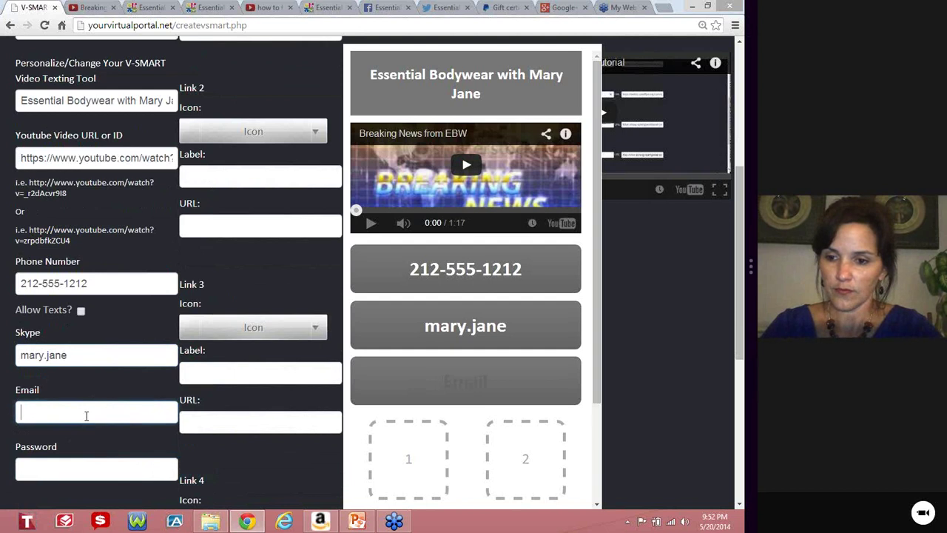
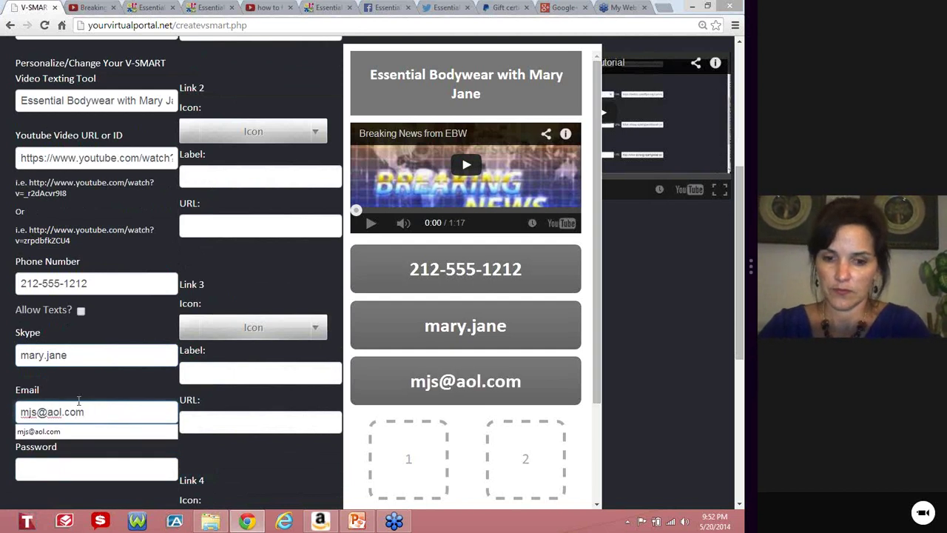
left_click(66, 462)
type("12345")
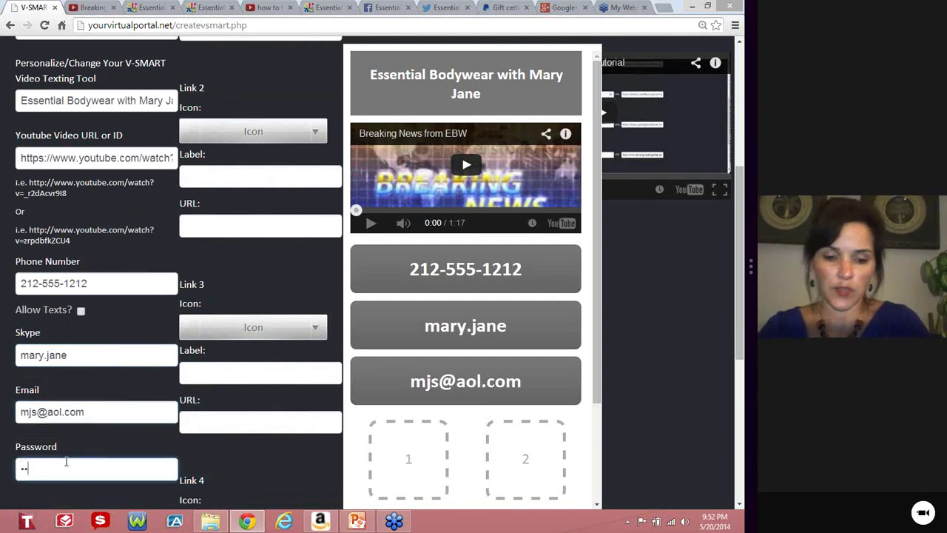
type("678")
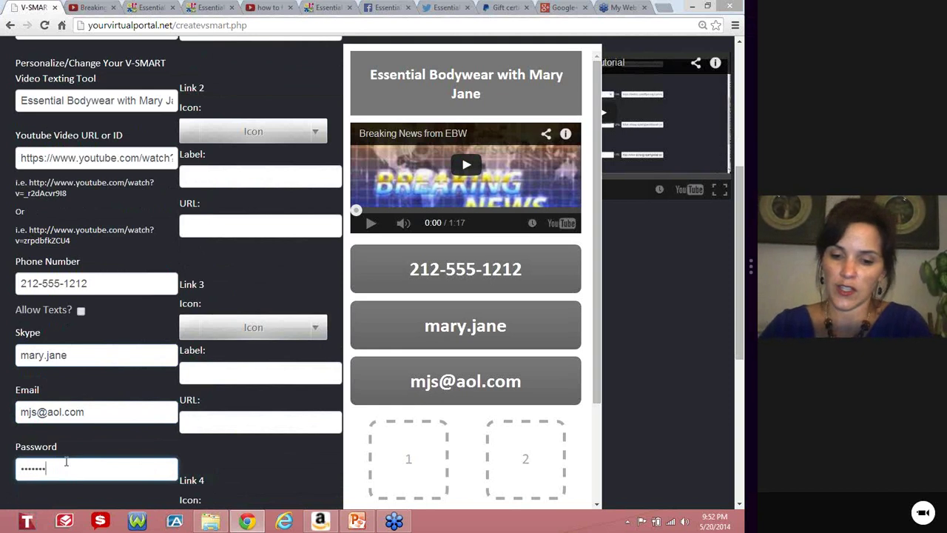
left_click(128, 502)
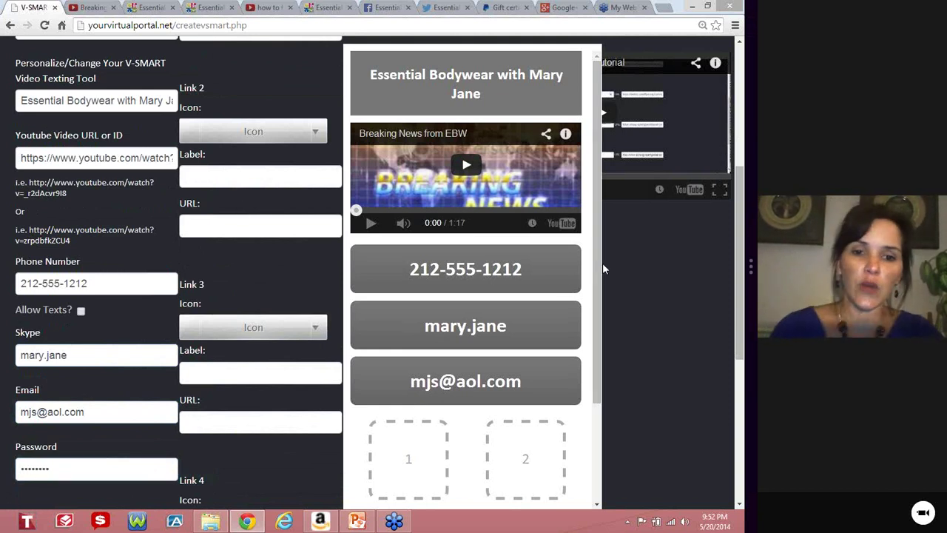
left_click_drag(601, 296, 604, 400)
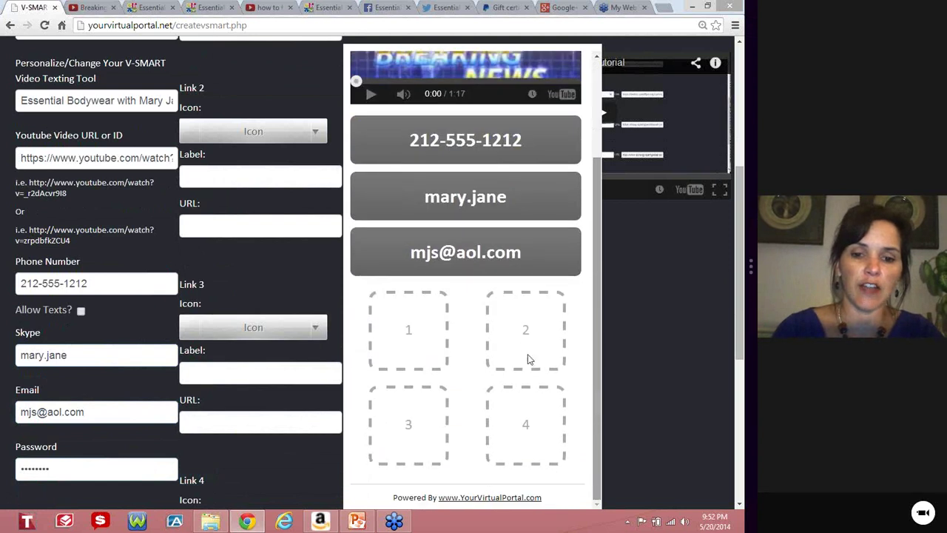
scroll(277, 290, "up", 3)
scroll(281, 289, "up", 1)
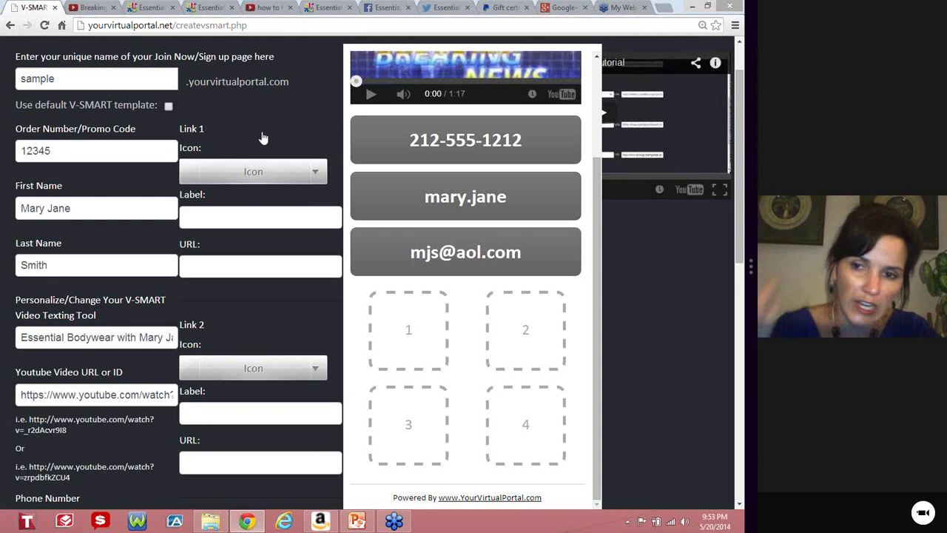
Open the Link 1 Icon dropdown and scroll down through the available icons.
left_click(319, 179)
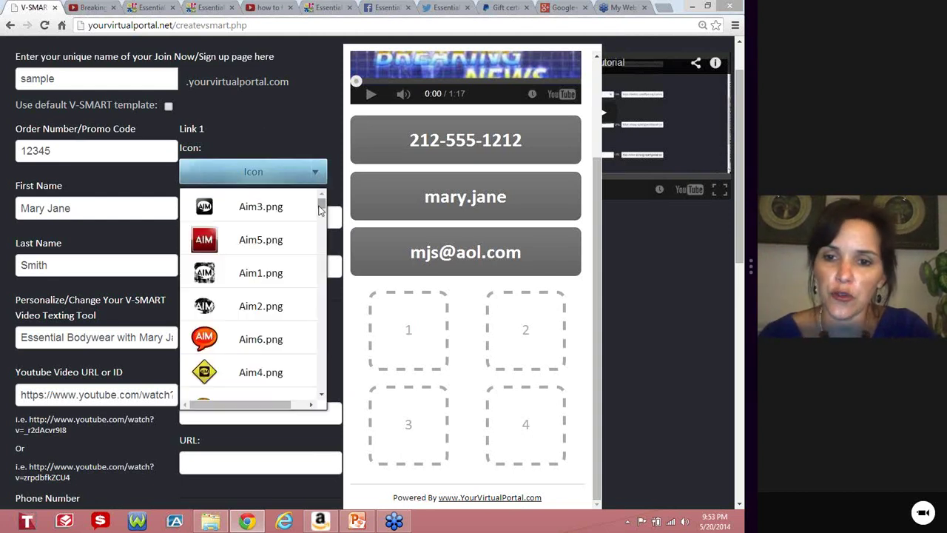
left_click_drag(320, 209, 322, 299)
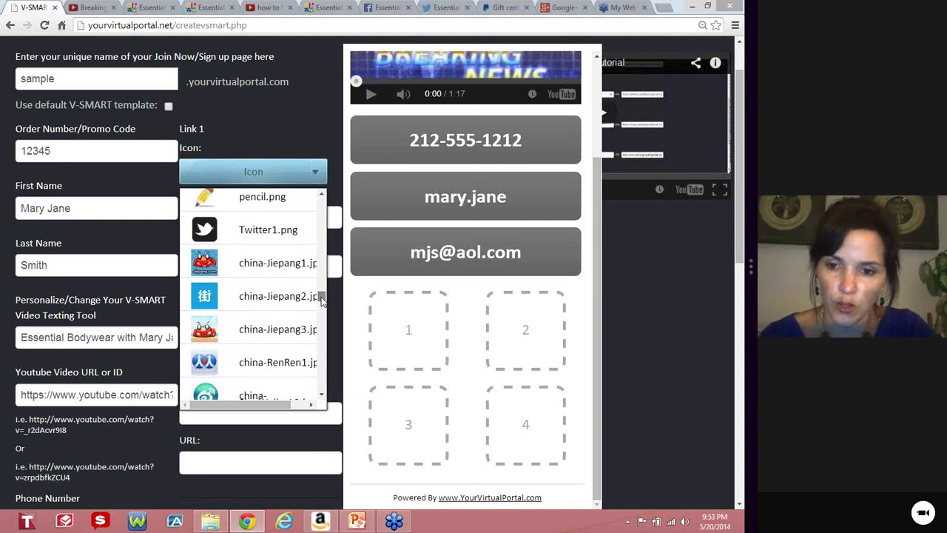
left_click_drag(322, 299, 321, 311)
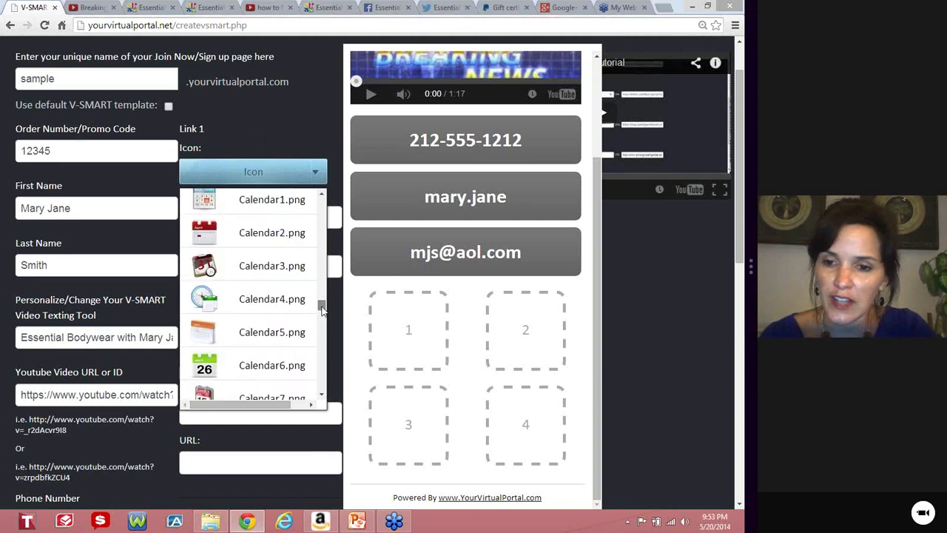